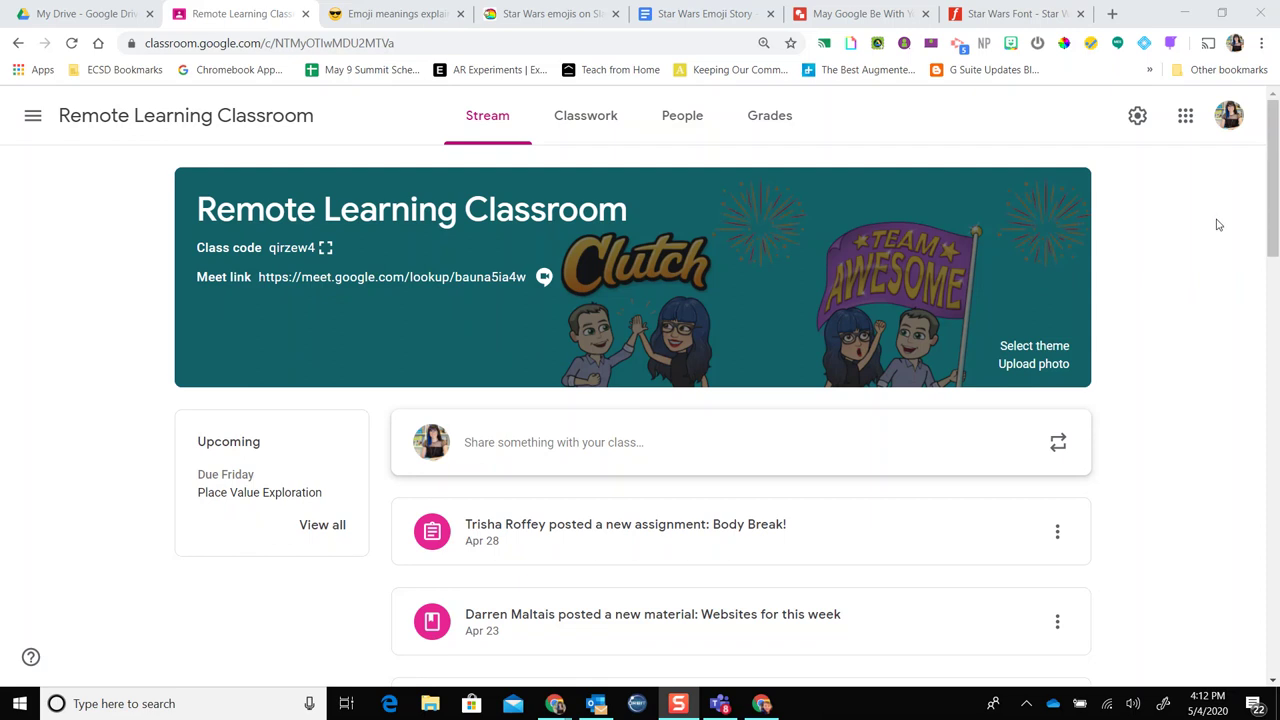
# Browse the class header theme gallery, cancel without changing it, and return to the May Google Be With You banner
pyautogui.click(1036, 346)
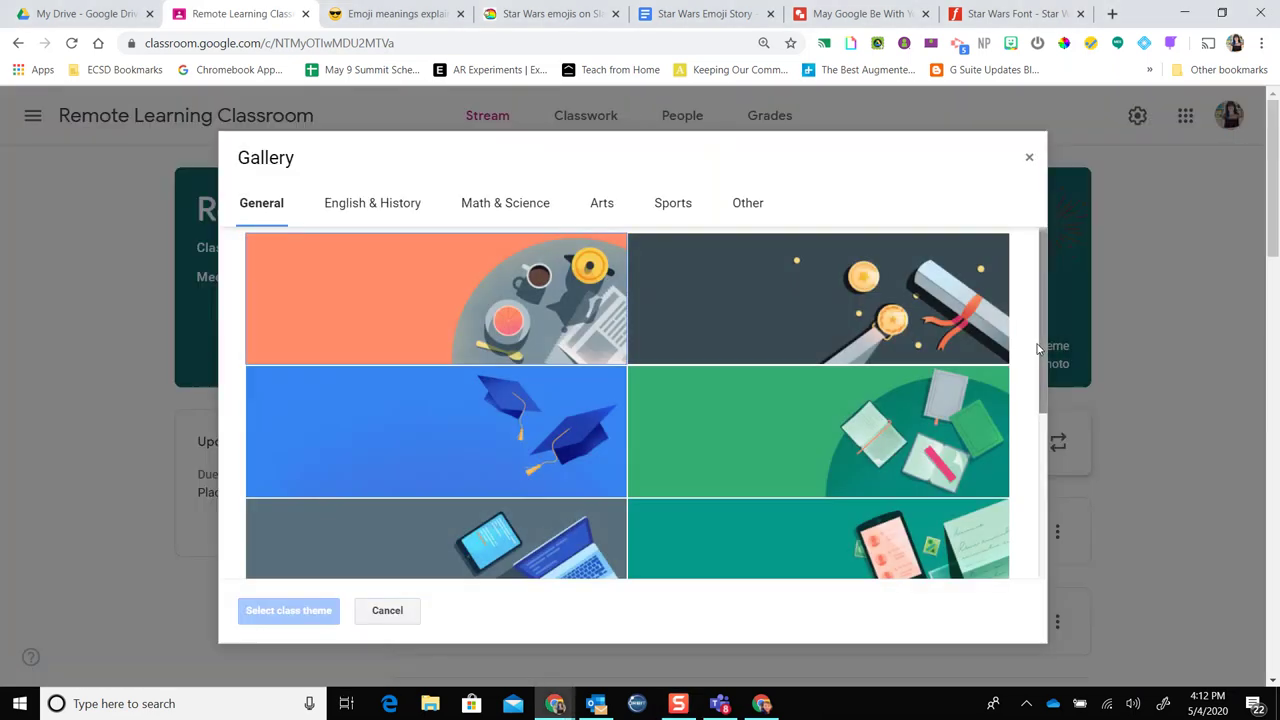
pyautogui.moveTo(1042, 295)
pyautogui.mouseDown()
pyautogui.moveTo(1049, 466)
pyautogui.moveTo(1034, 281)
pyautogui.mouseUp()
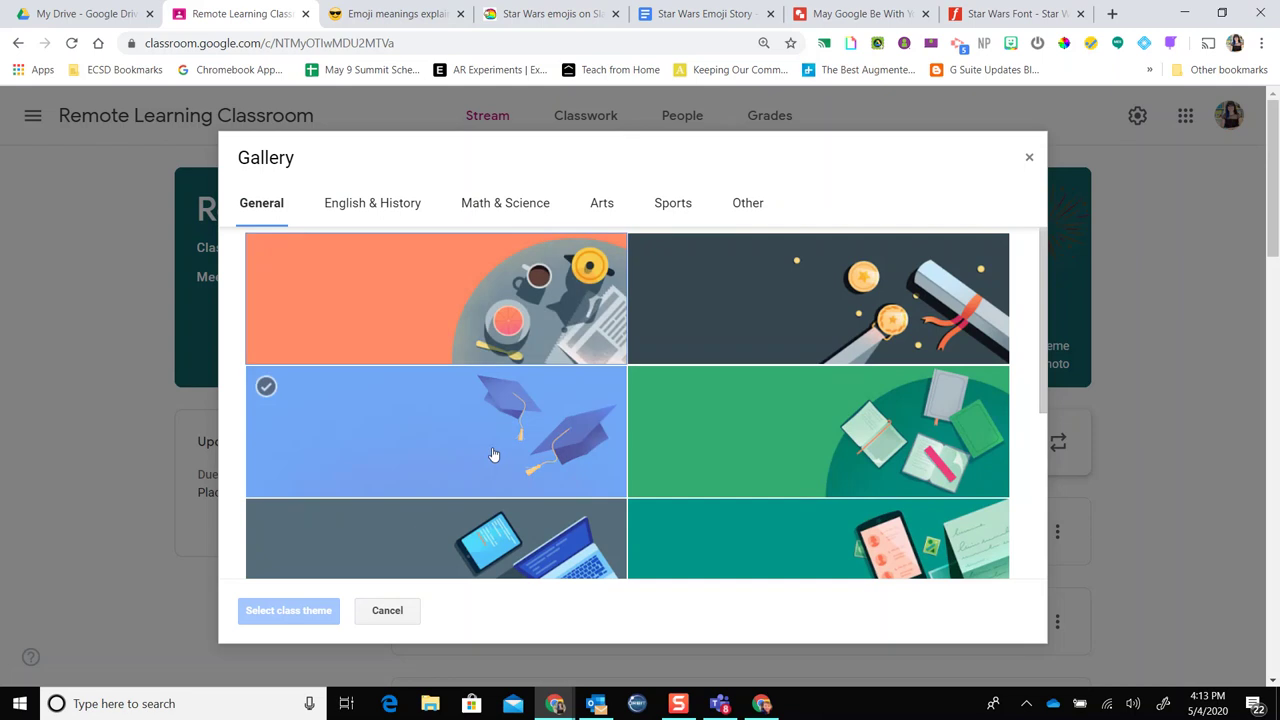
pyautogui.click(403, 612)
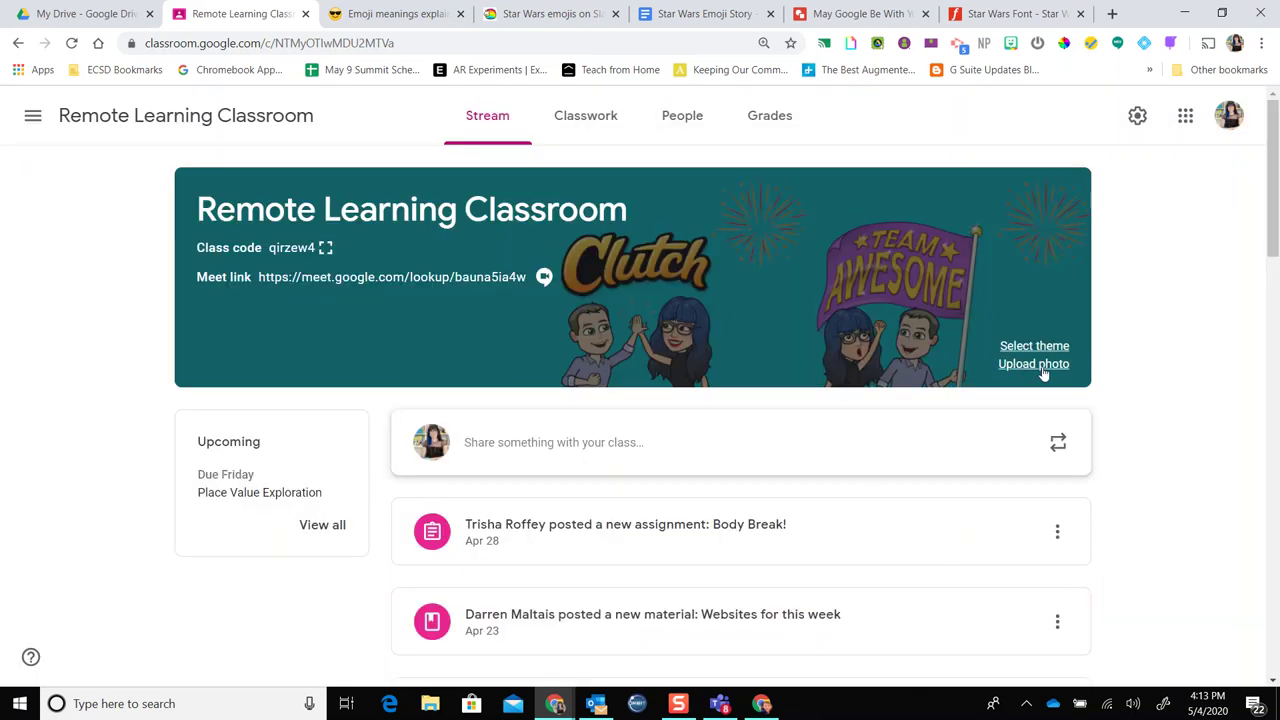
pyautogui.click(843, 12)
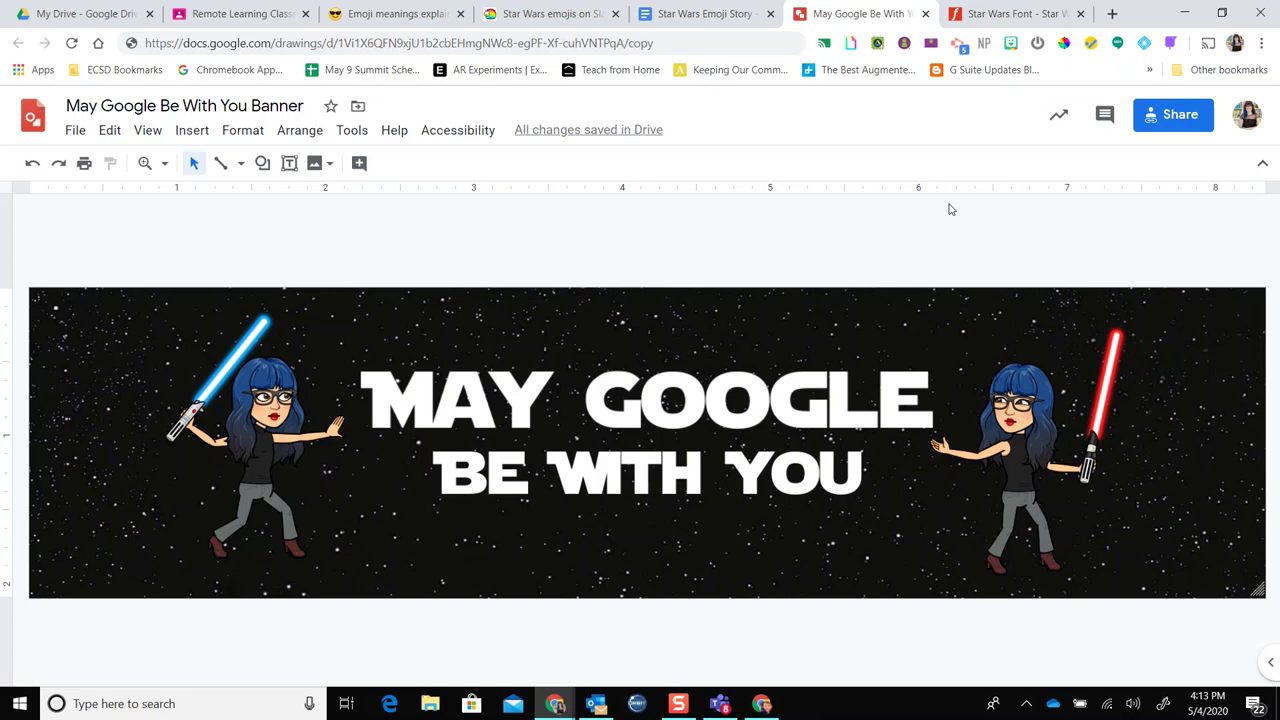
# Start a new blank drawing at drawings.google.com in a fresh browser tab
pyautogui.click(1111, 14)
pyautogui.write('drawings.google.com')
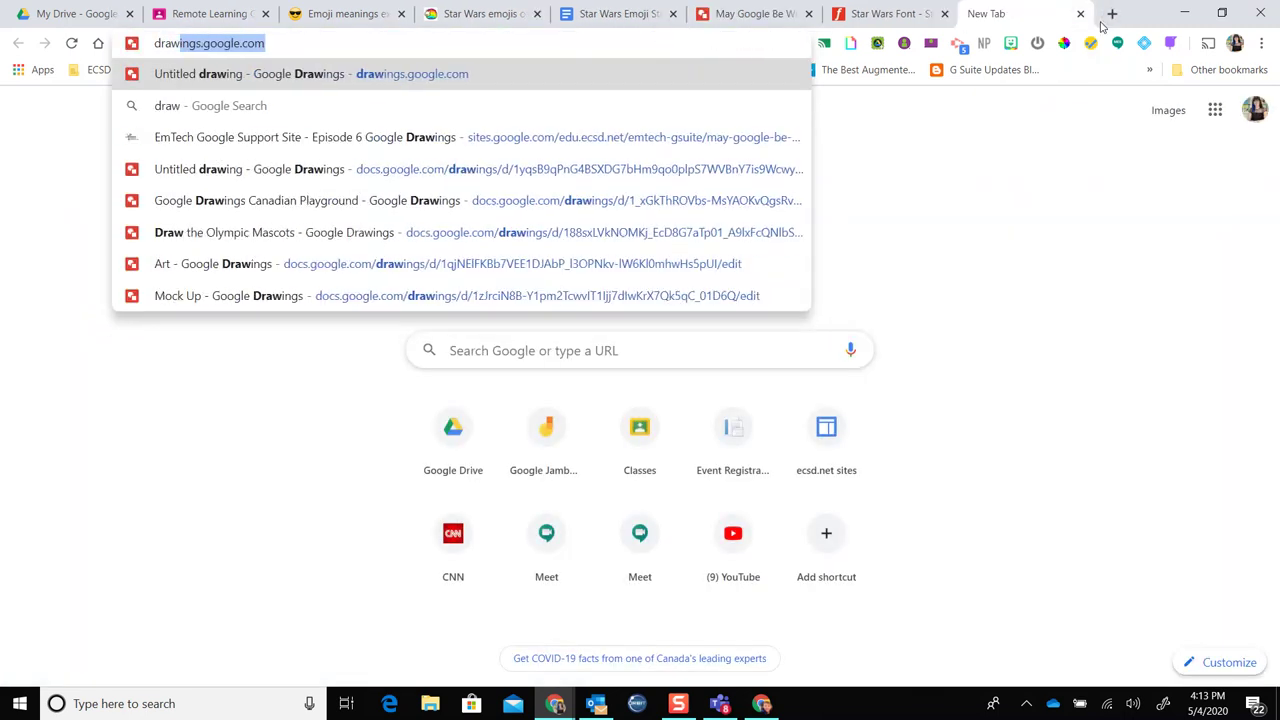
pyautogui.press('Return')
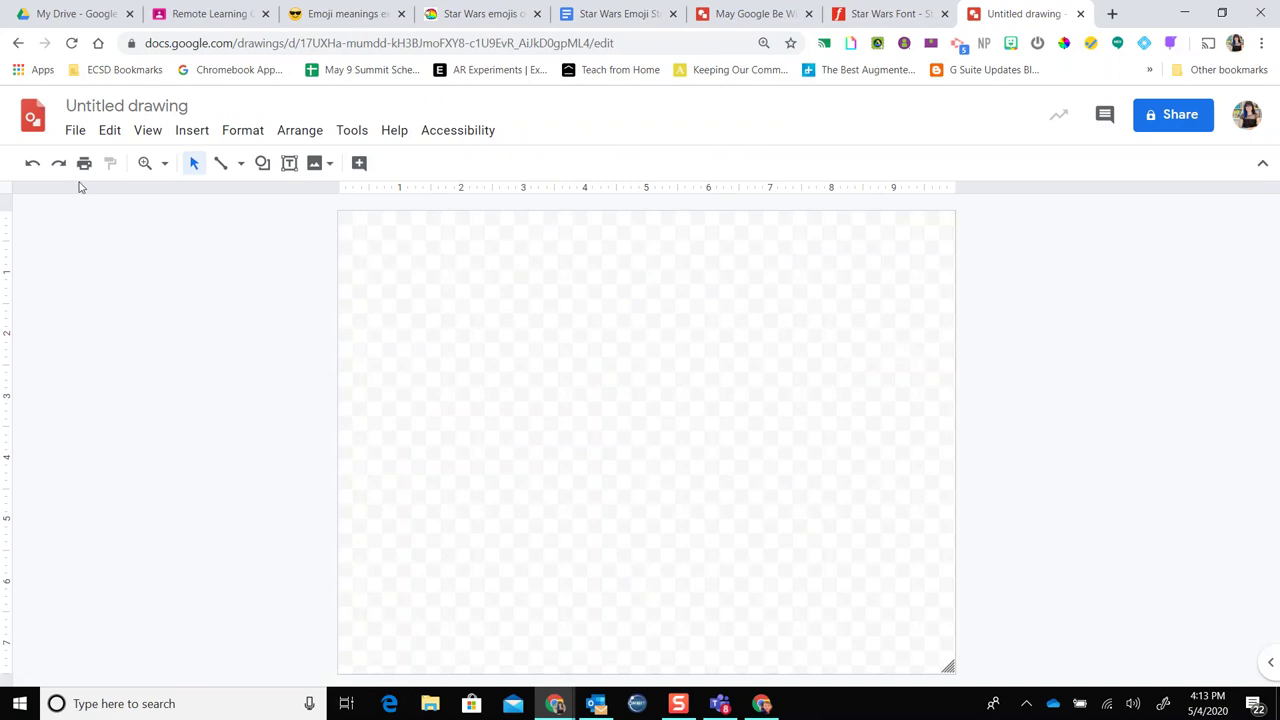
# Set the page size to a custom 800 × 200 pixels
pyautogui.click(74, 131)
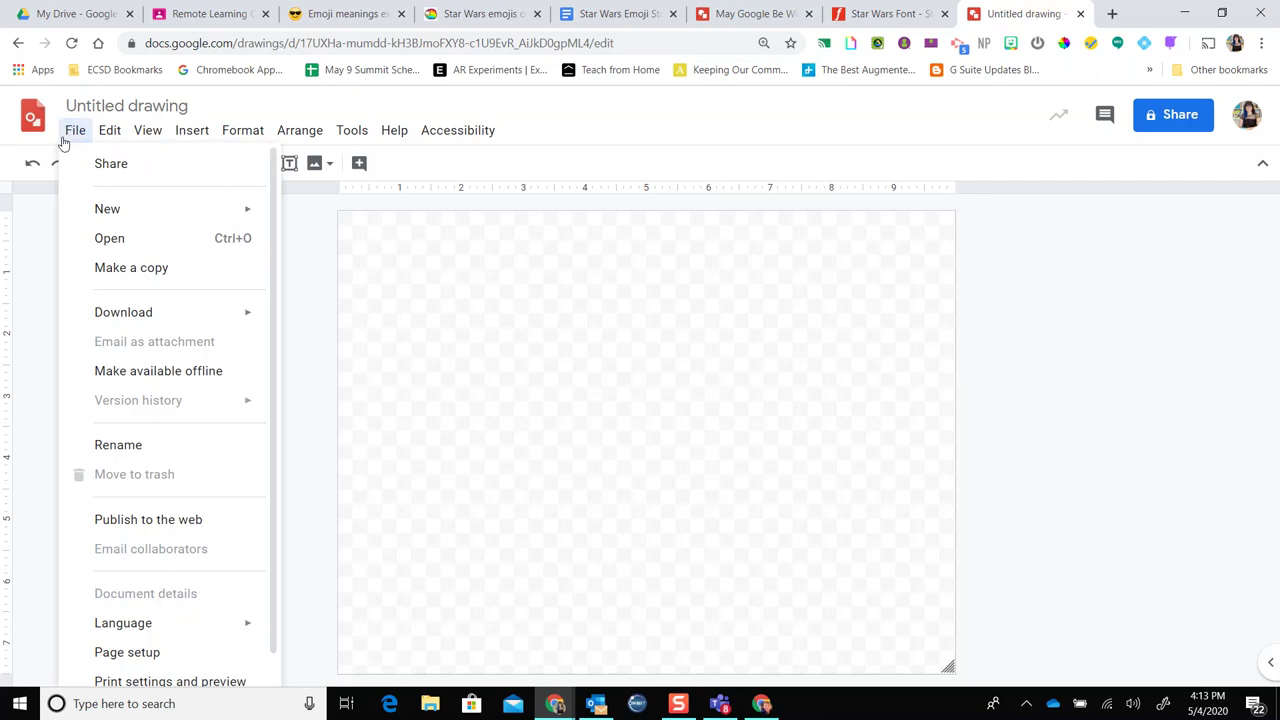
pyautogui.click(143, 651)
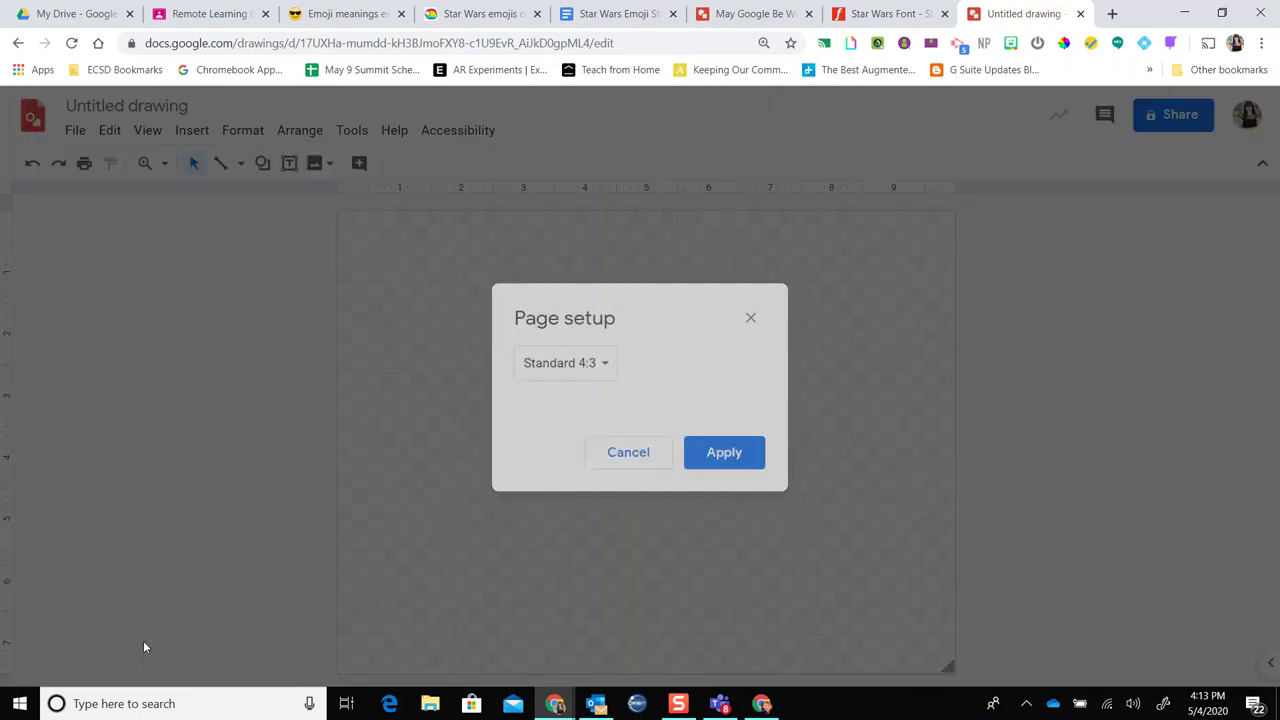
pyautogui.click(608, 369)
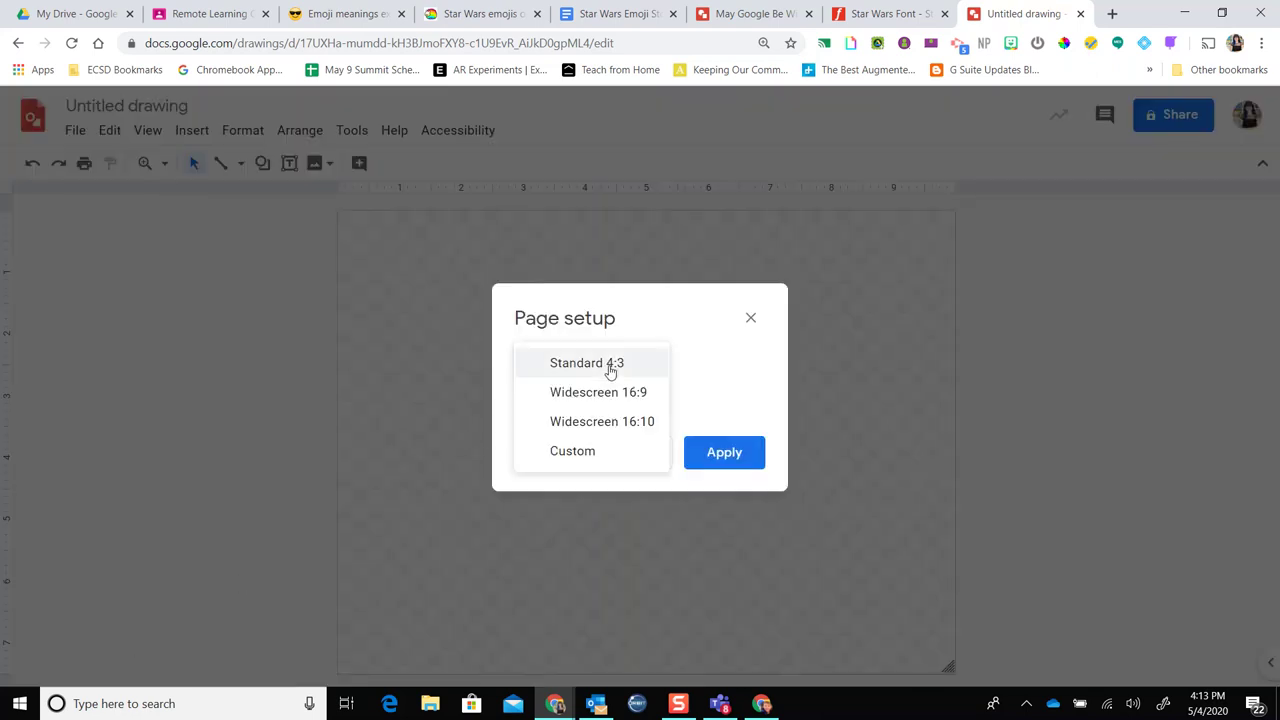
pyautogui.click(591, 451)
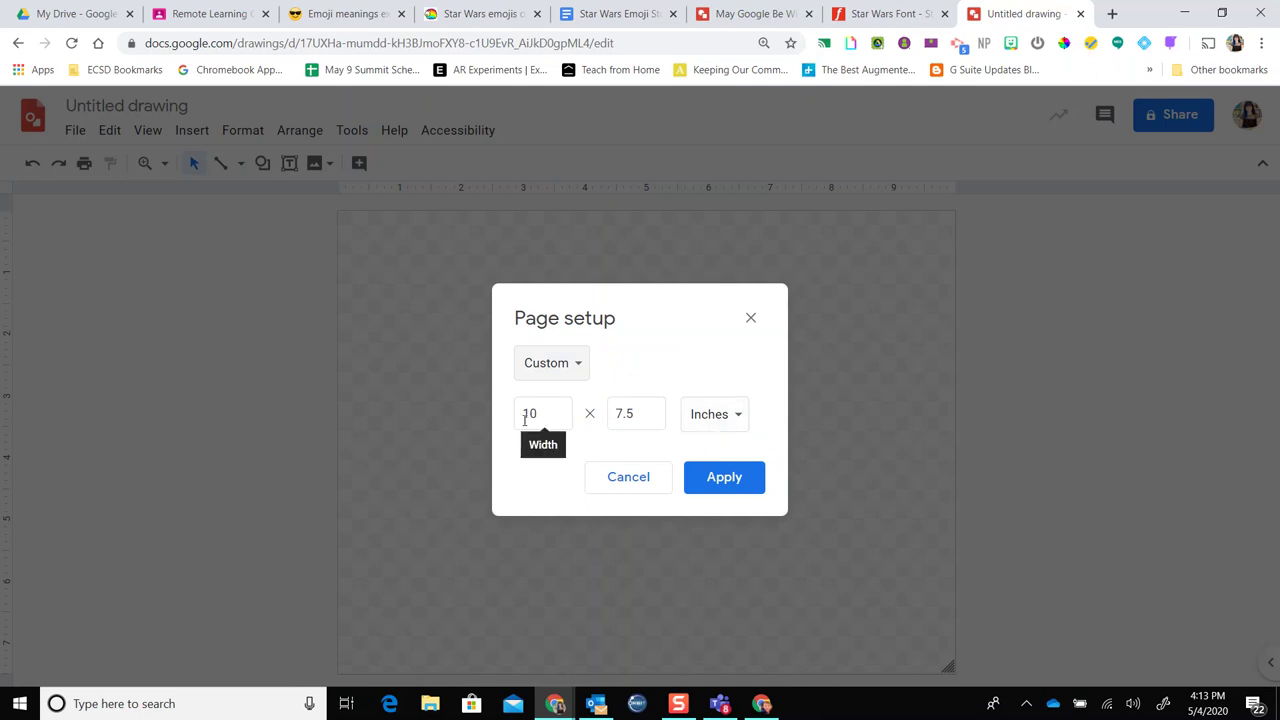
pyautogui.click(710, 422)
pyautogui.click(716, 503)
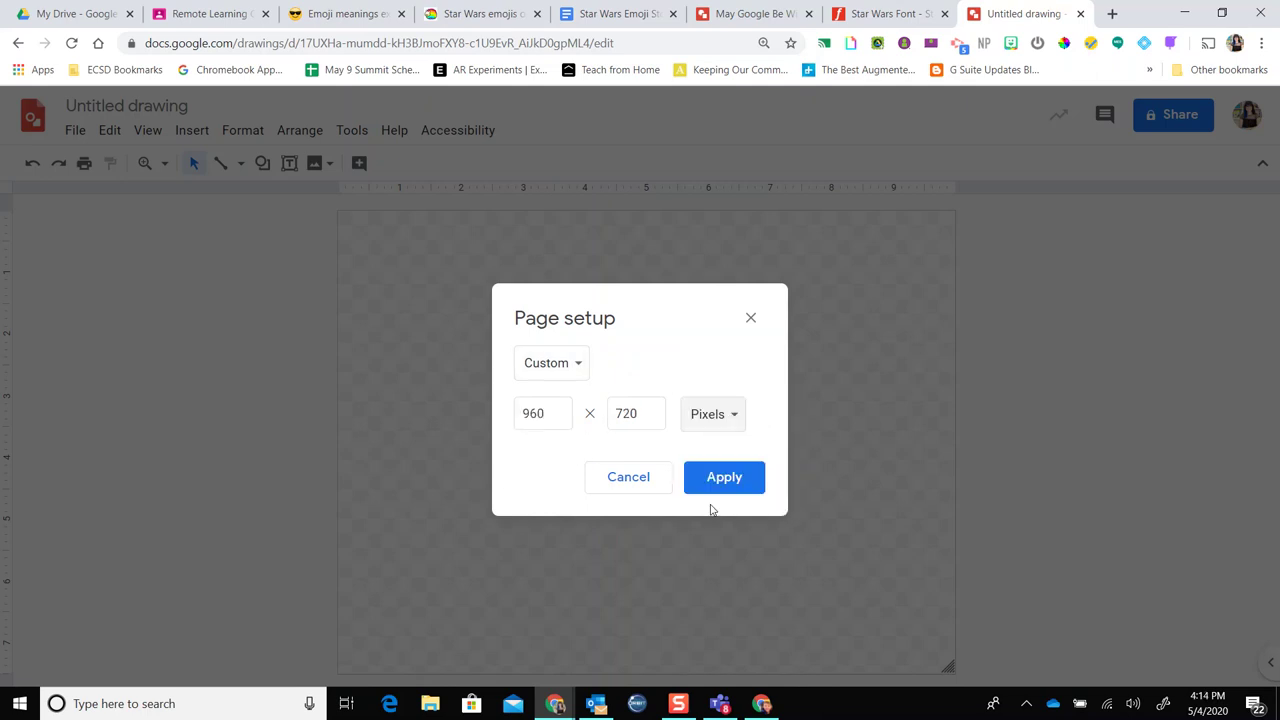
pyautogui.click(560, 416)
pyautogui.moveTo(560, 416); pyautogui.dragTo(519, 414)
pyautogui.write('800')
pyautogui.moveTo(638, 416); pyautogui.dragTo(611, 415)
pyautogui.write('200')
pyautogui.click(708, 484)
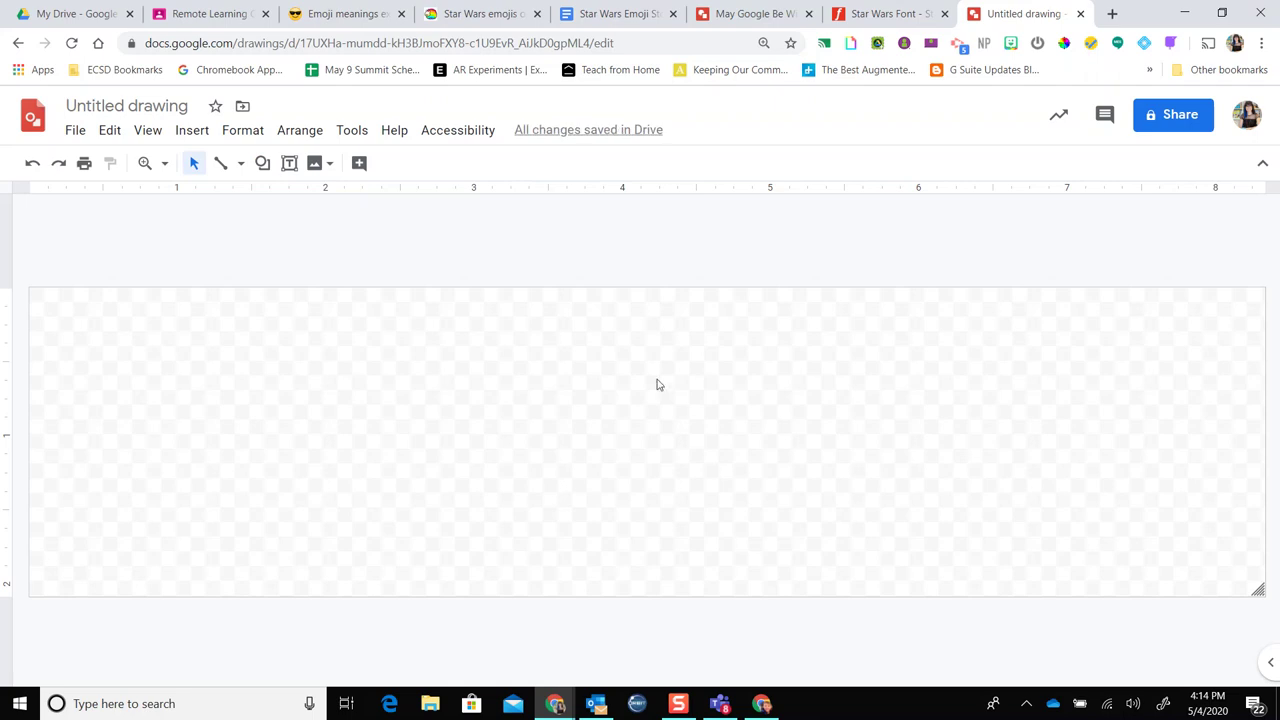
# Set the canvas background to the dark gray 4 radial gradient
pyautogui.rightClick(566, 346)
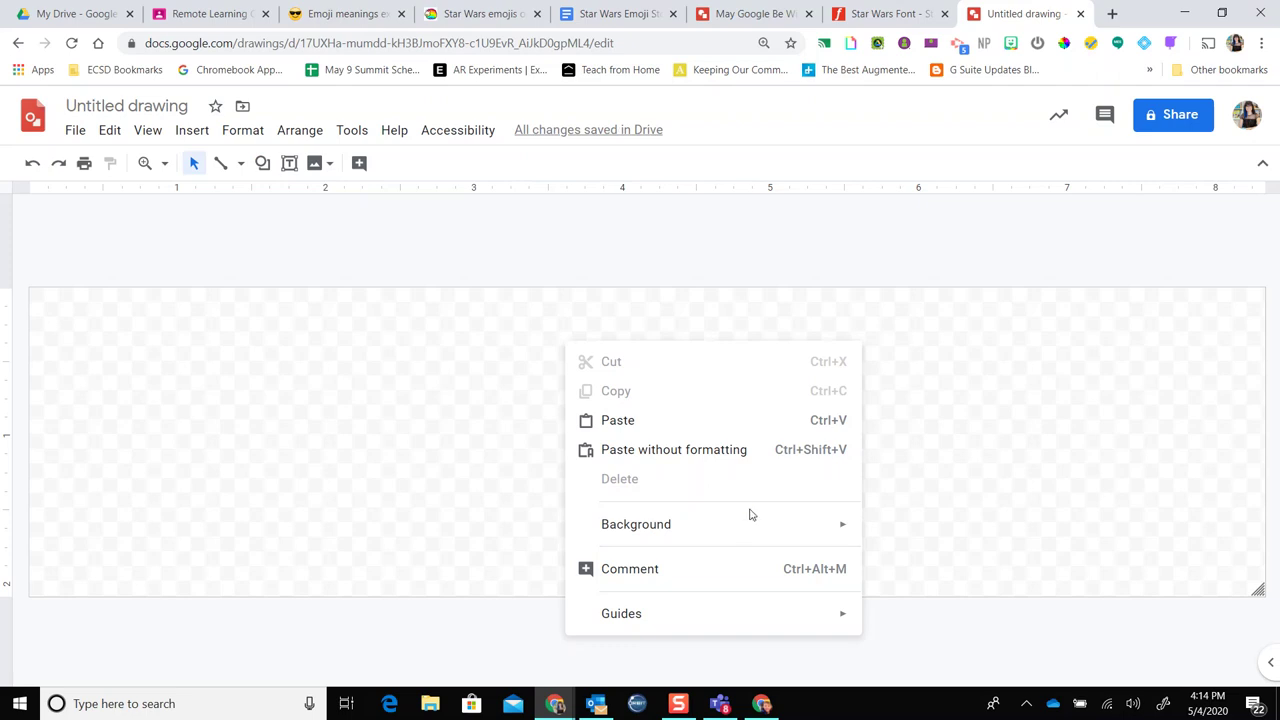
pyautogui.moveTo(753, 528)
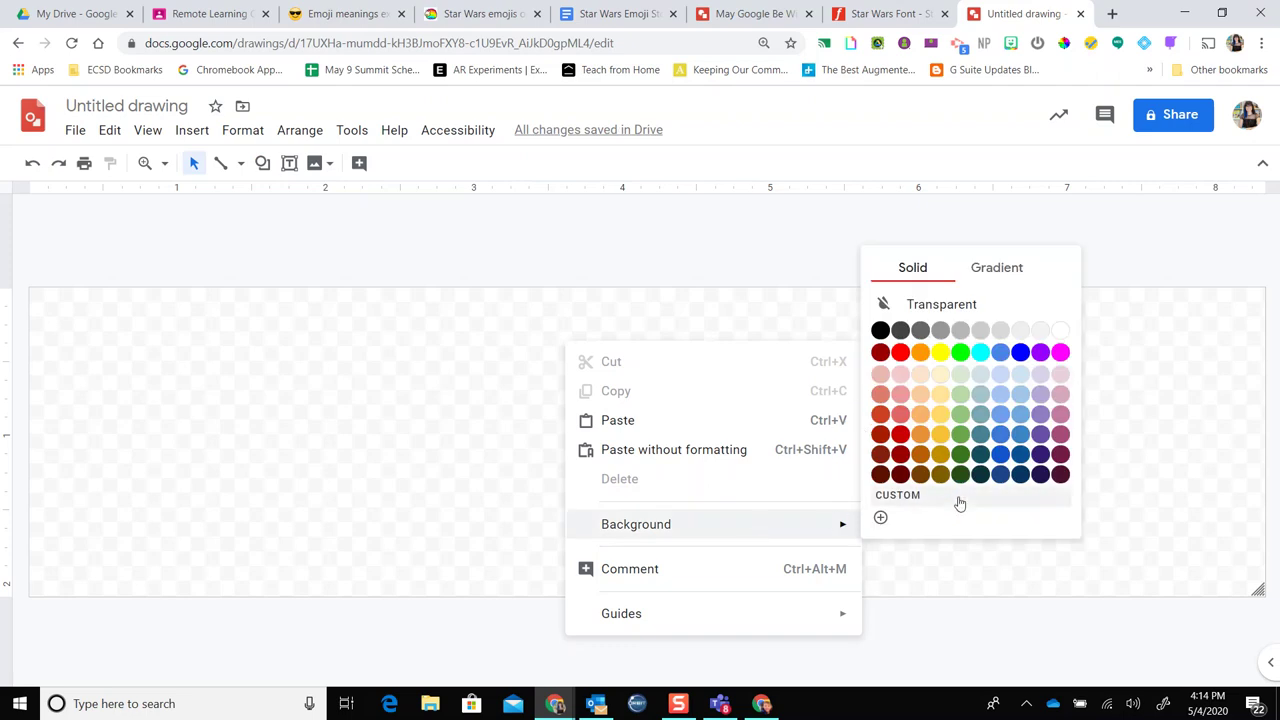
pyautogui.click(1010, 272)
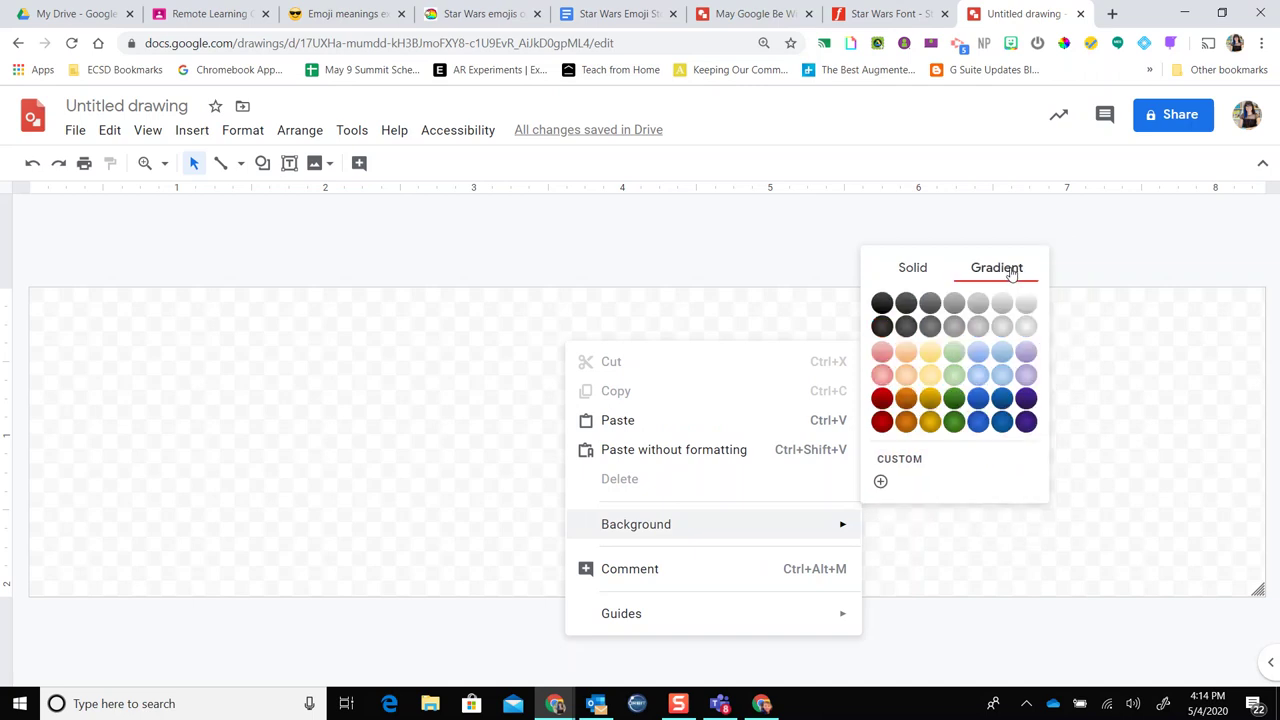
pyautogui.click(907, 326)
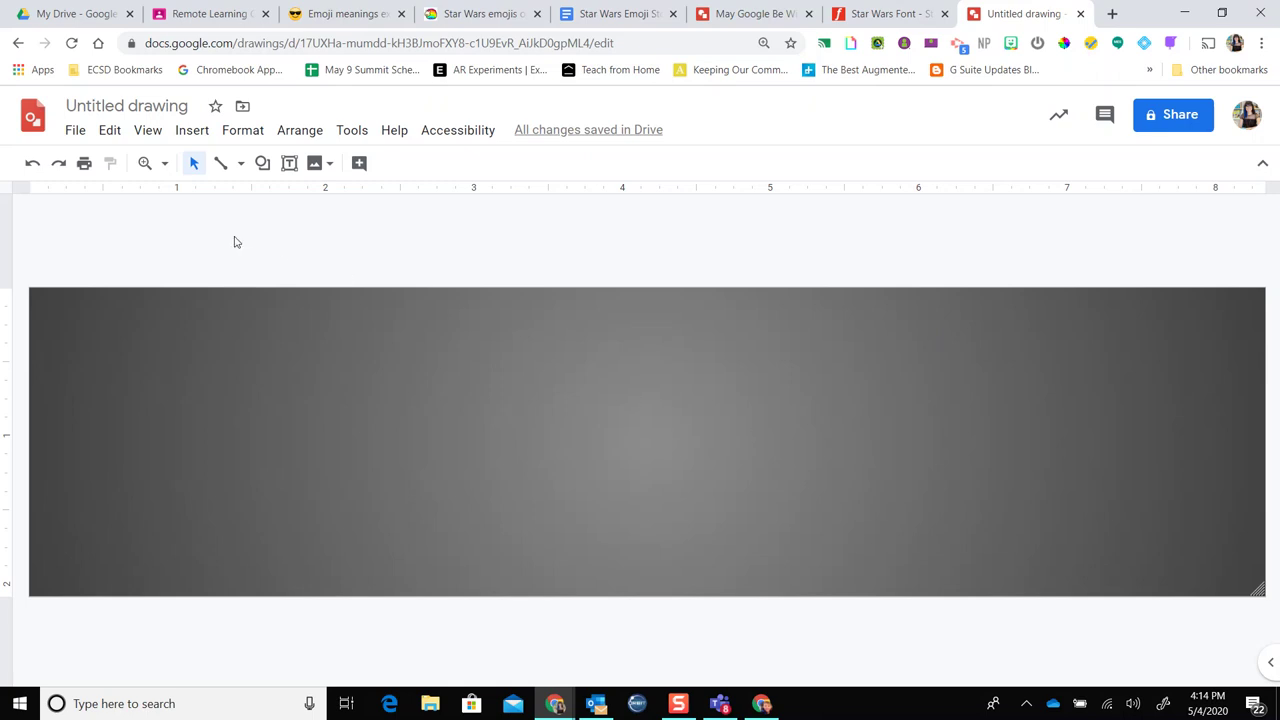
# Add a word art title to the banner using the pasted 'Remote Learning with' text
pyautogui.click(192, 132)
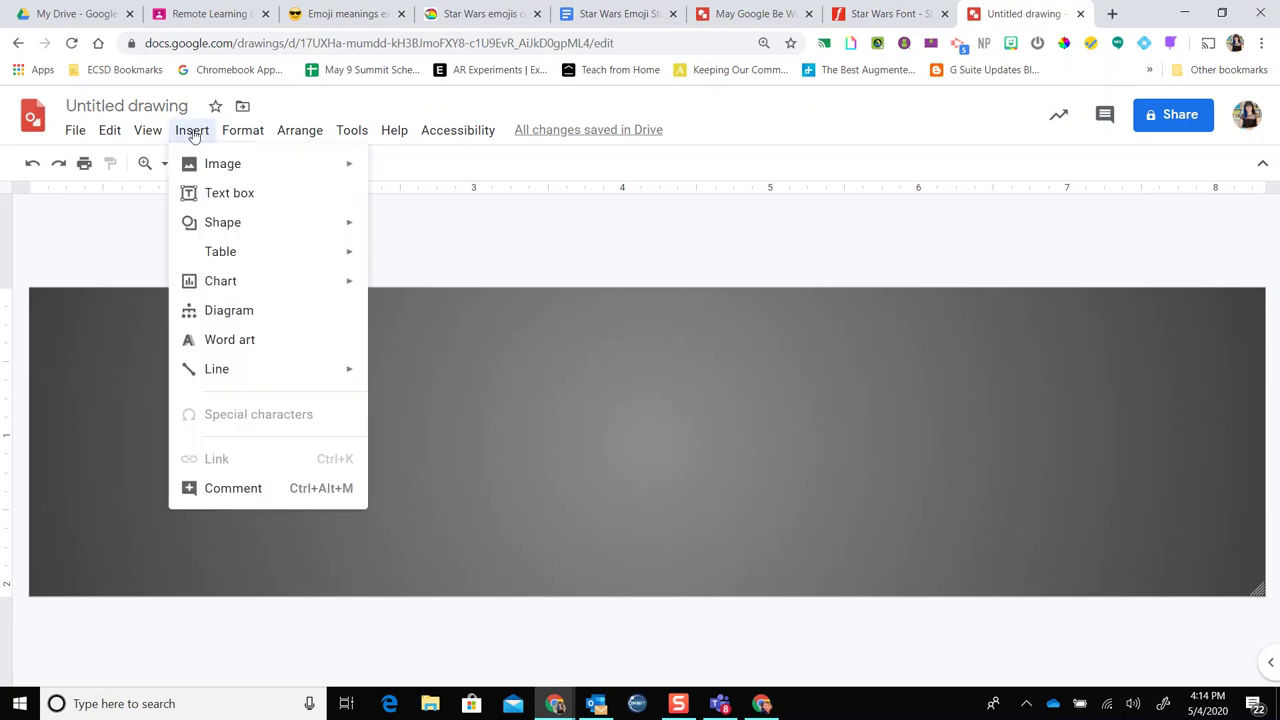
pyautogui.click(255, 340)
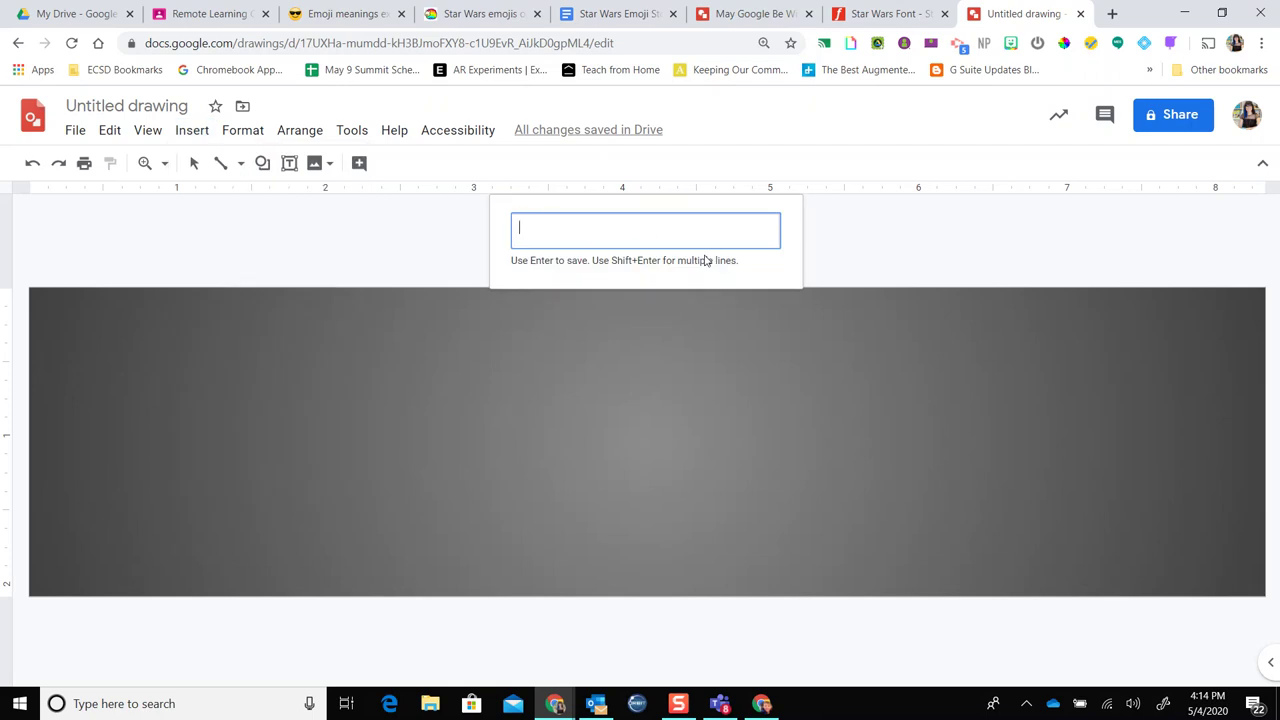
pyautogui.write('Remote Learning with Roffey')
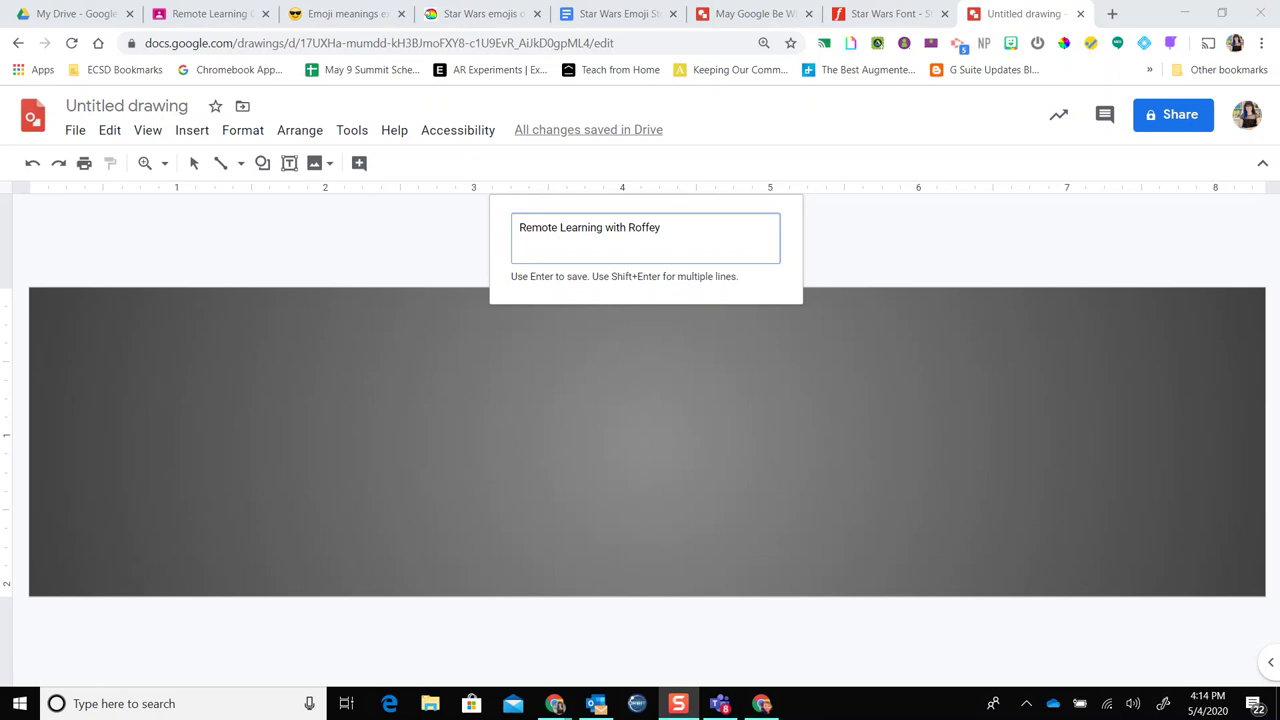
pyautogui.click(697, 230)
pyautogui.press('Return')
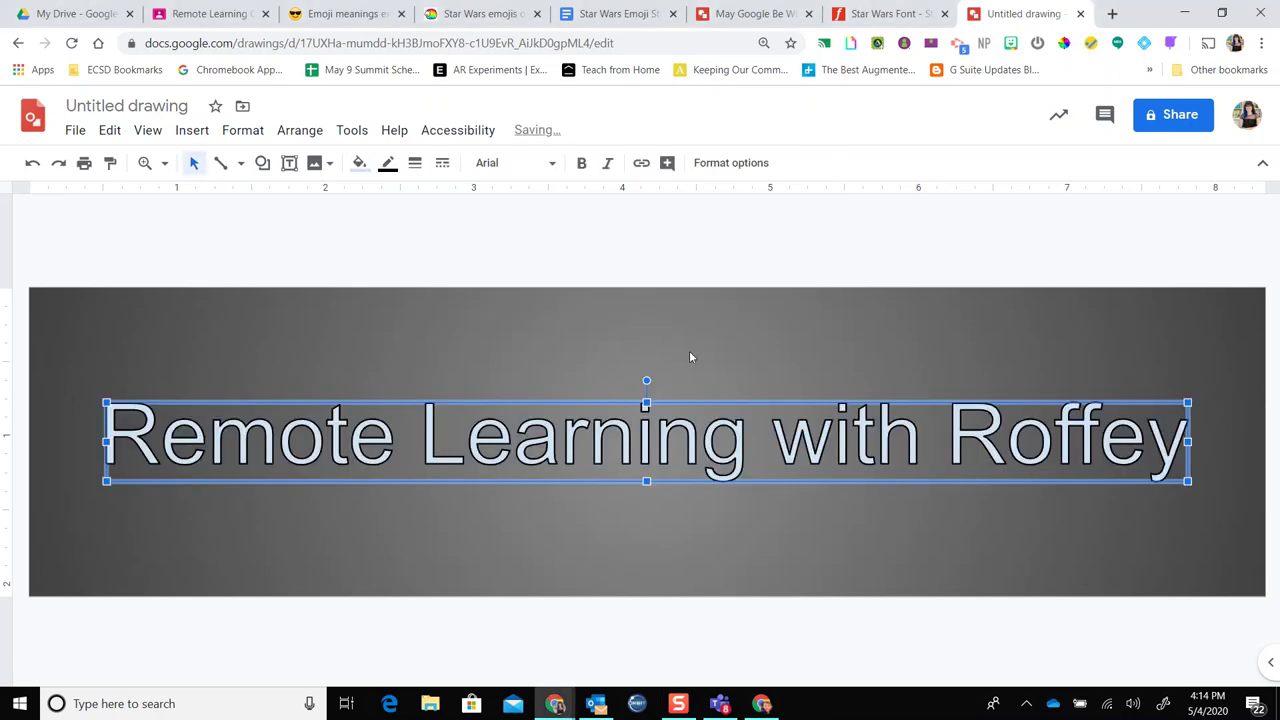
pyautogui.doubleClick(604, 441)
pyautogui.press('Return')
# Style the title in Anton with white fill and a 2px outline
pyautogui.click(533, 164)
pyautogui.click(549, 275)
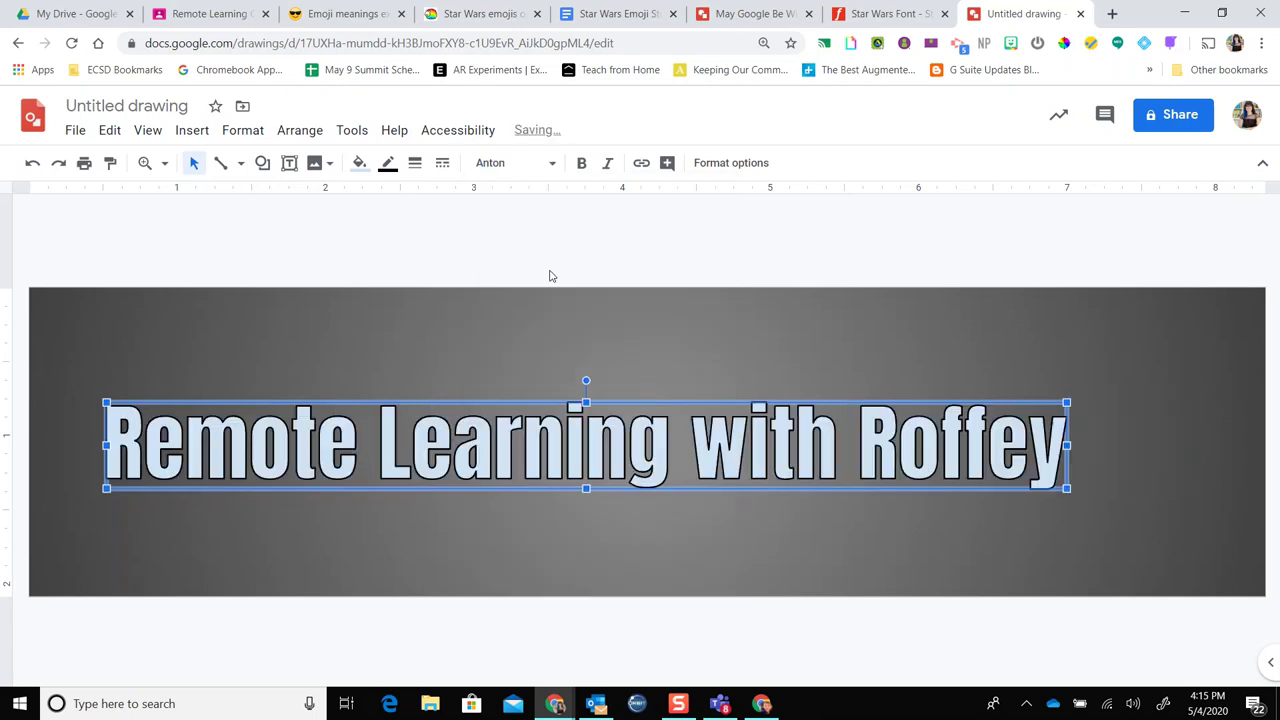
pyautogui.click(358, 163)
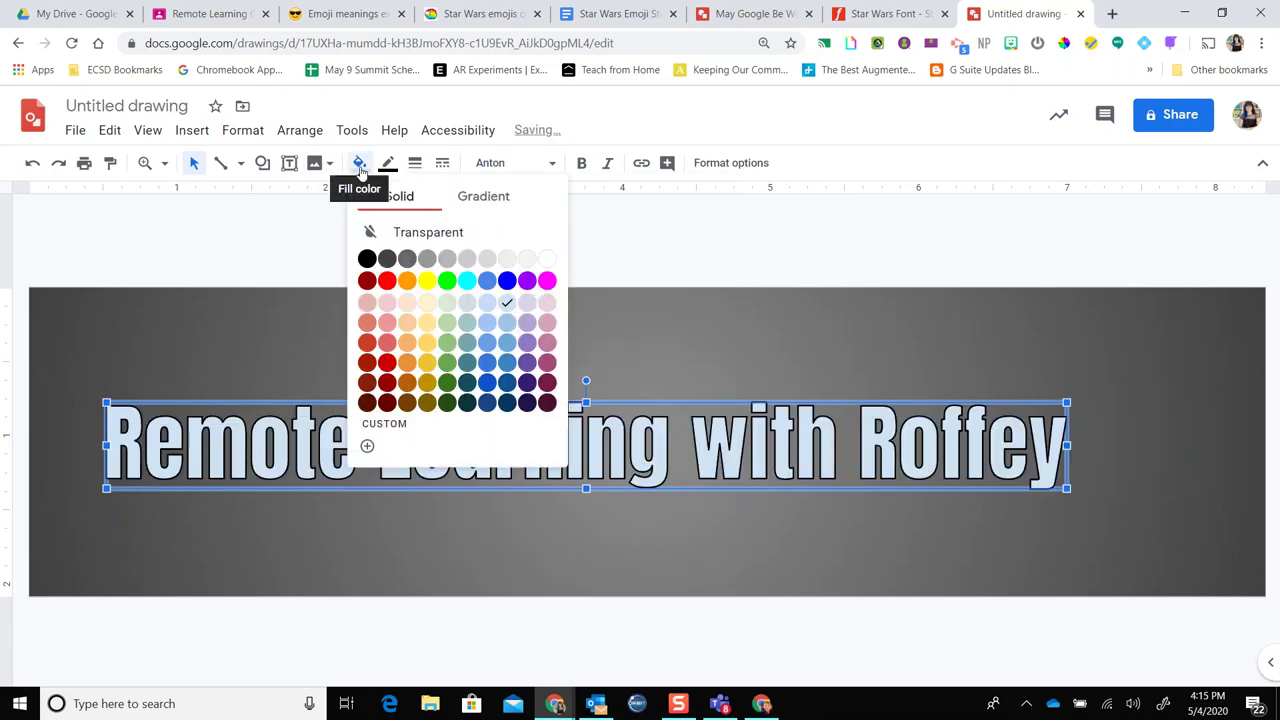
pyautogui.click(548, 260)
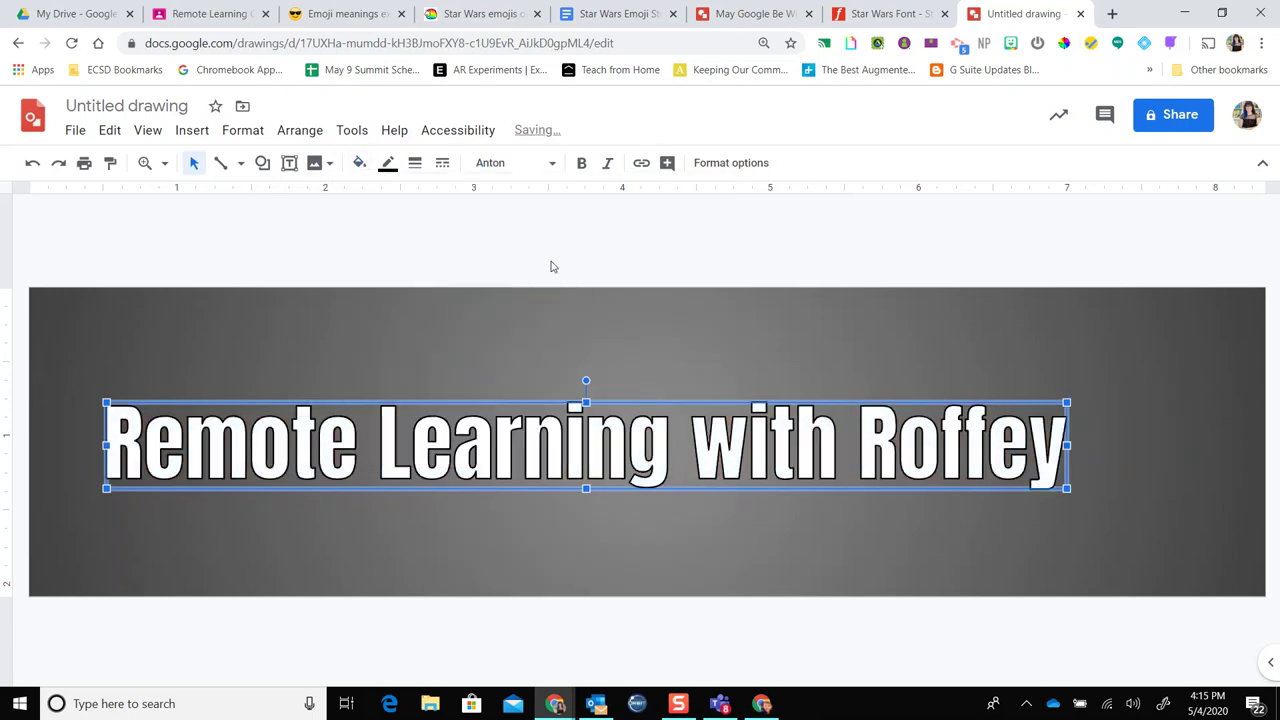
pyautogui.click(389, 166)
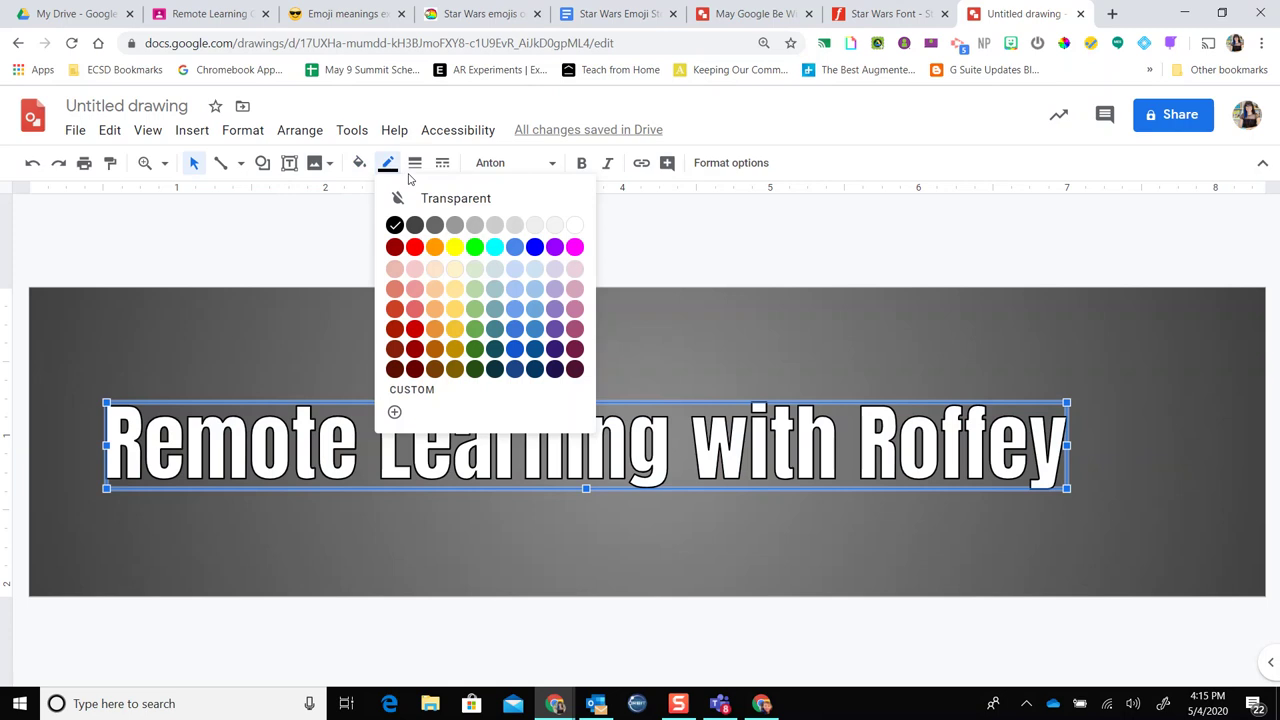
pyautogui.click(415, 163)
pyautogui.click(426, 224)
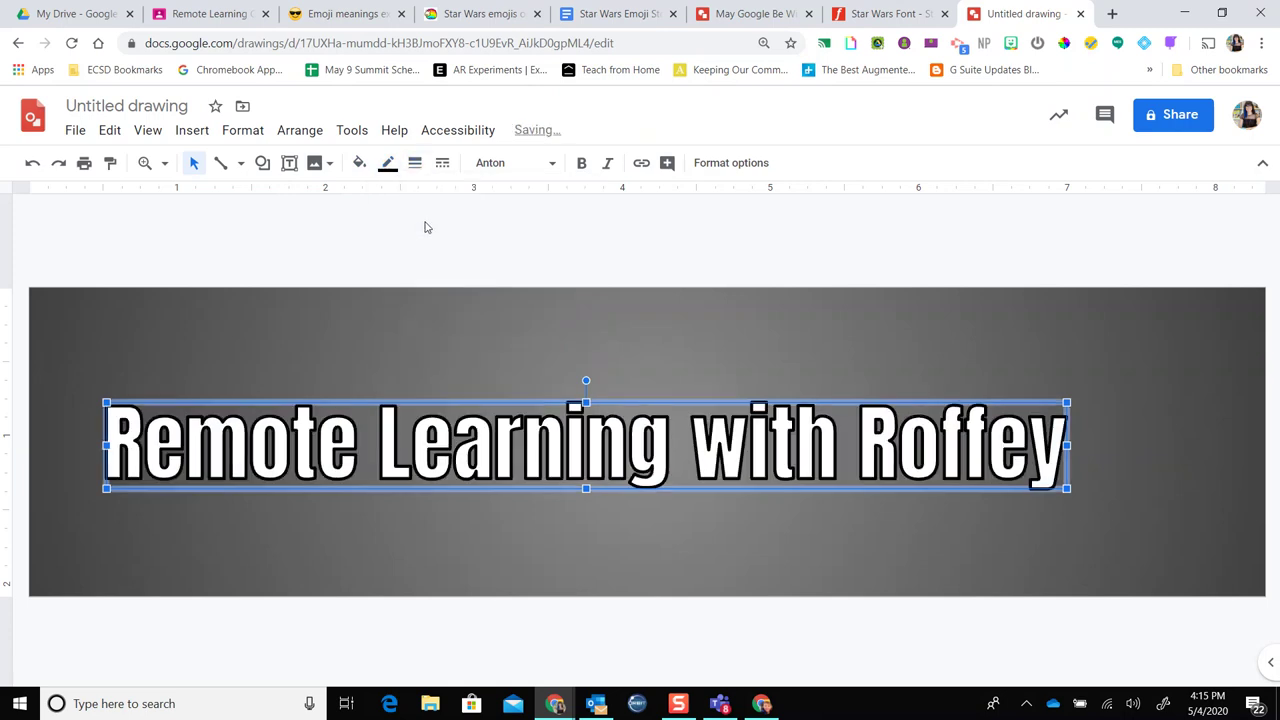
# Move the title to the centre of the banner and deselect it
pyautogui.click(564, 253)
pyautogui.moveTo(564, 450); pyautogui.dragTo(624, 442)
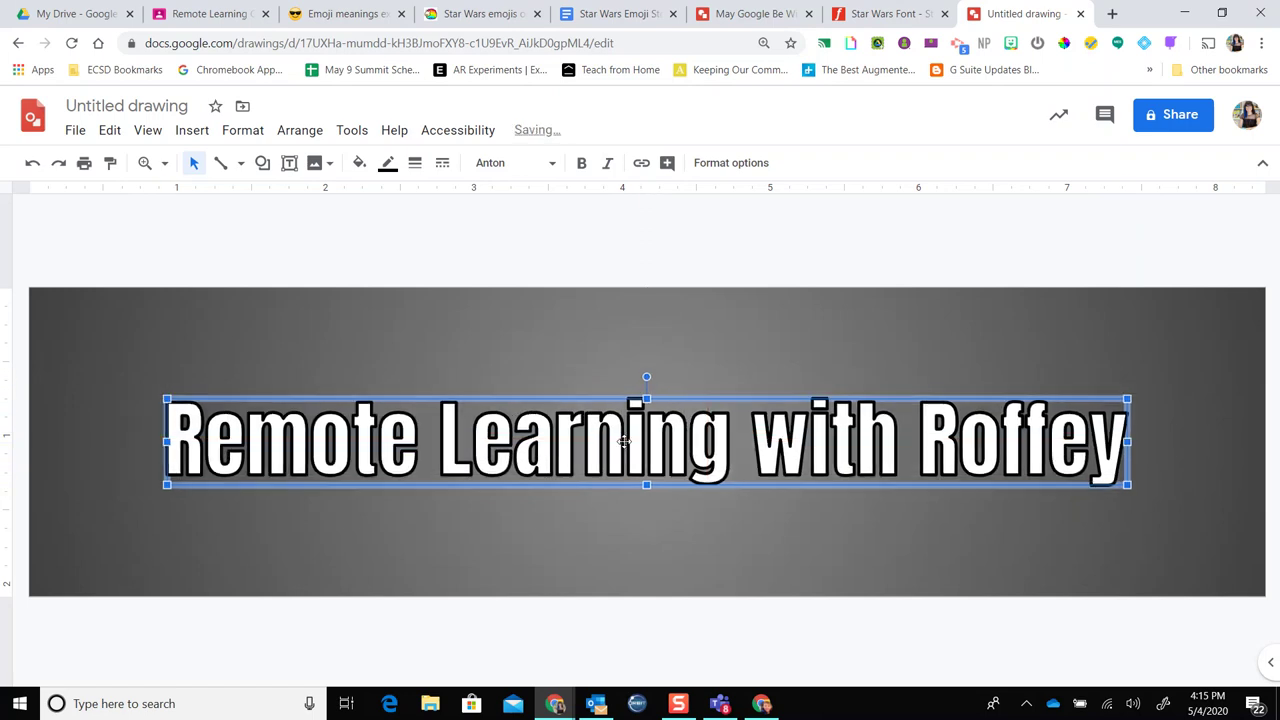
pyautogui.click(624, 345)
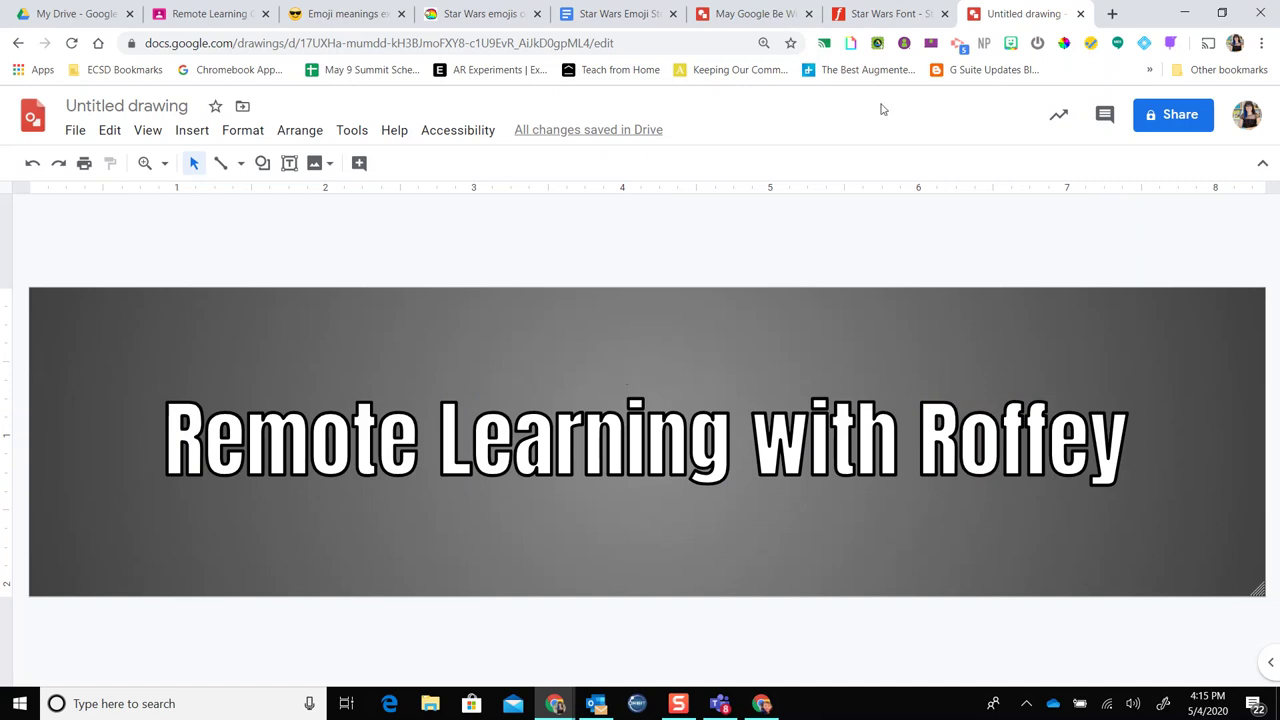
# Generate the Starjedi title image on fontmeme, keeping the yellow FFDE06 colour
pyautogui.click(885, 15)
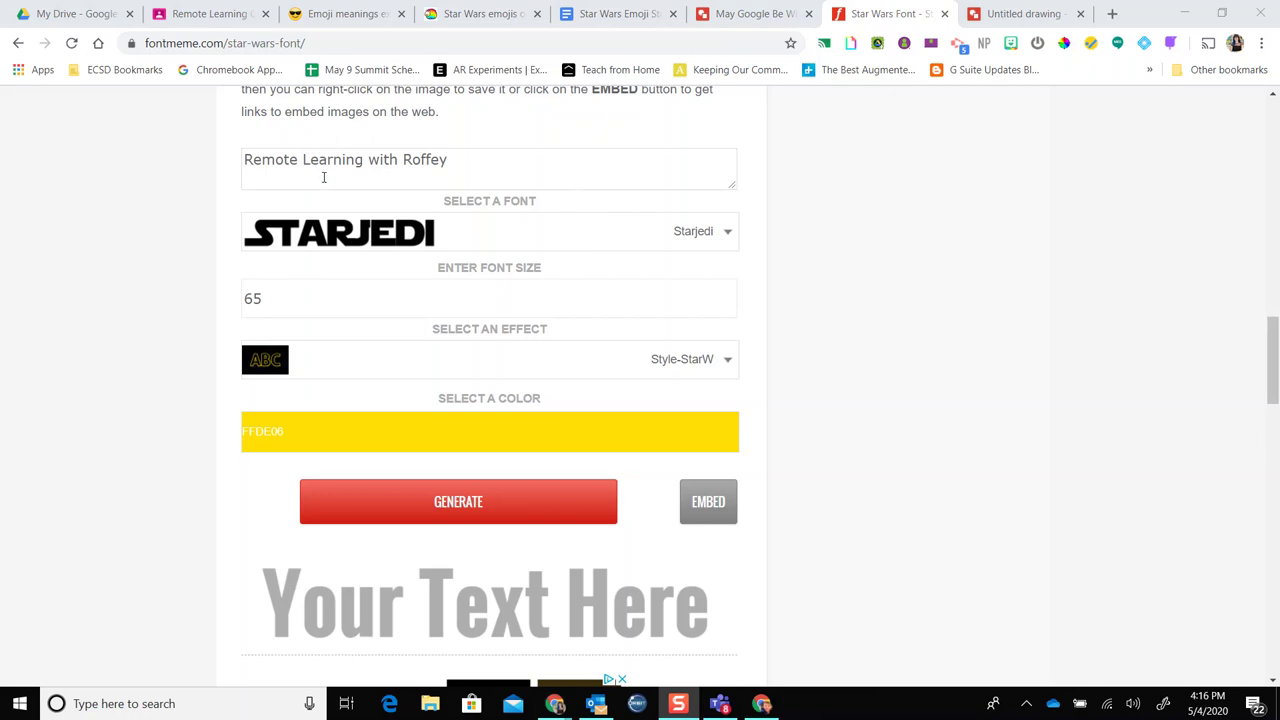
pyautogui.click(337, 429)
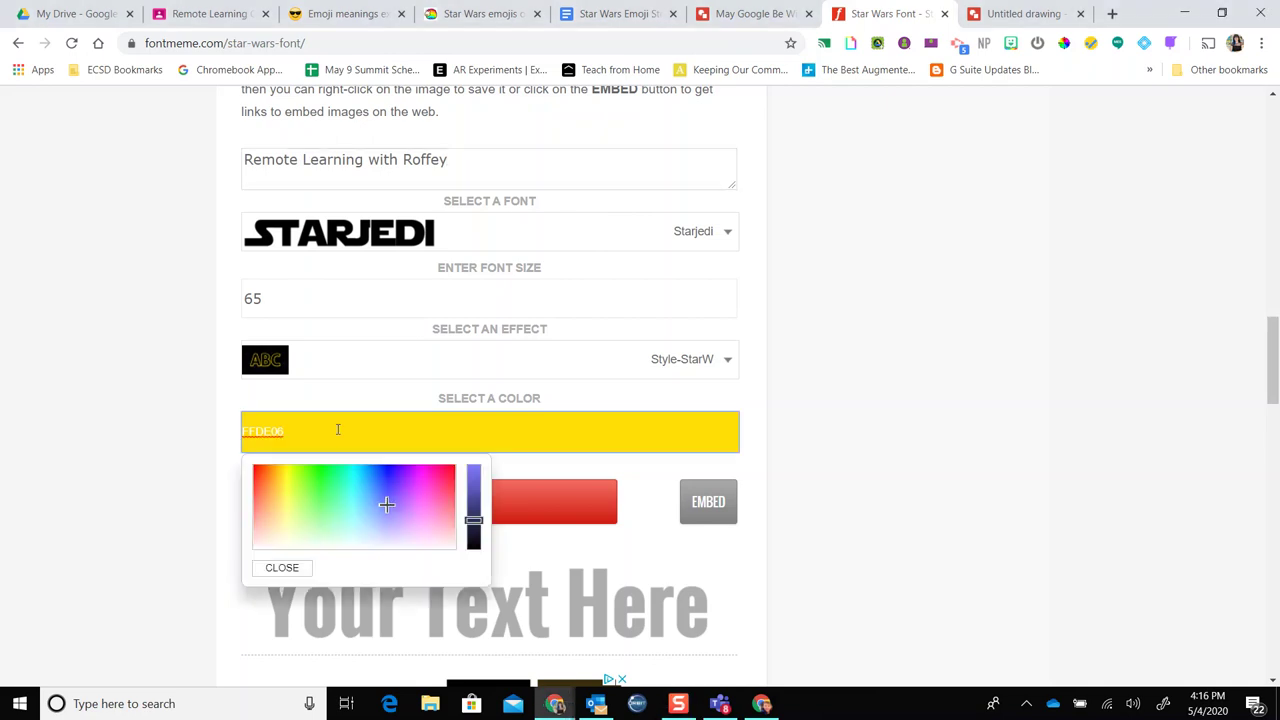
pyautogui.click(748, 450)
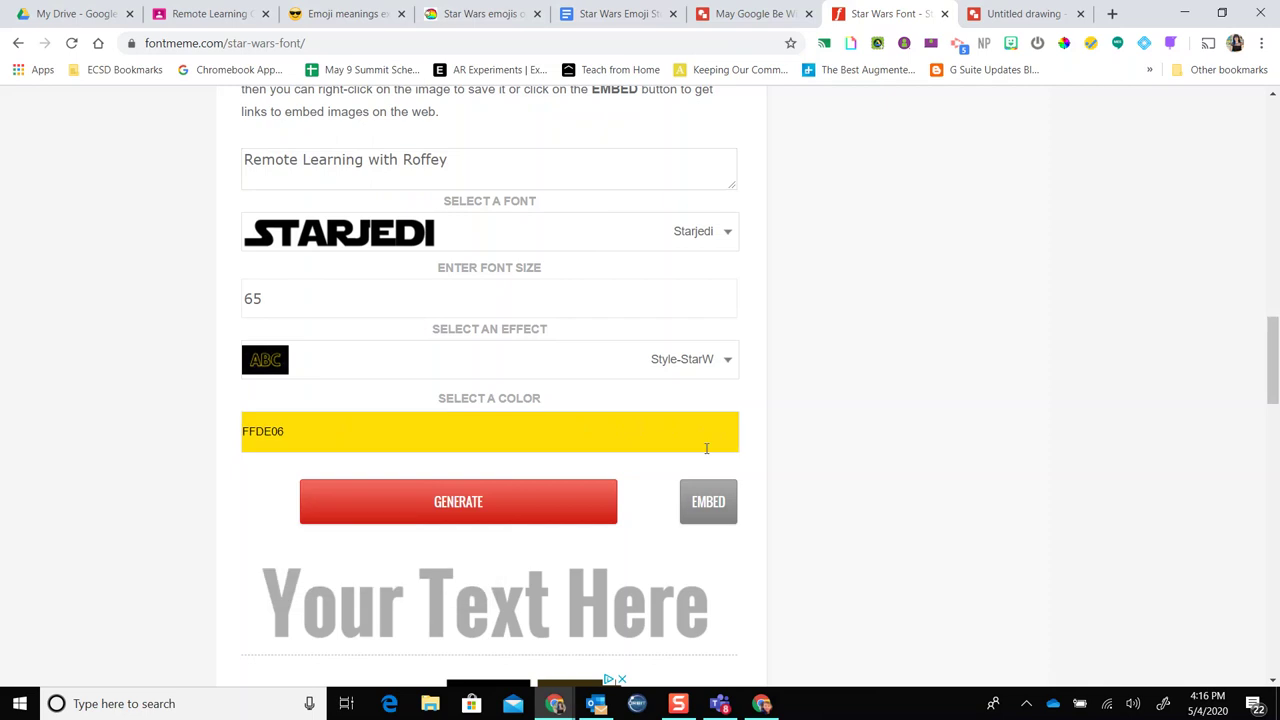
pyautogui.click(518, 504)
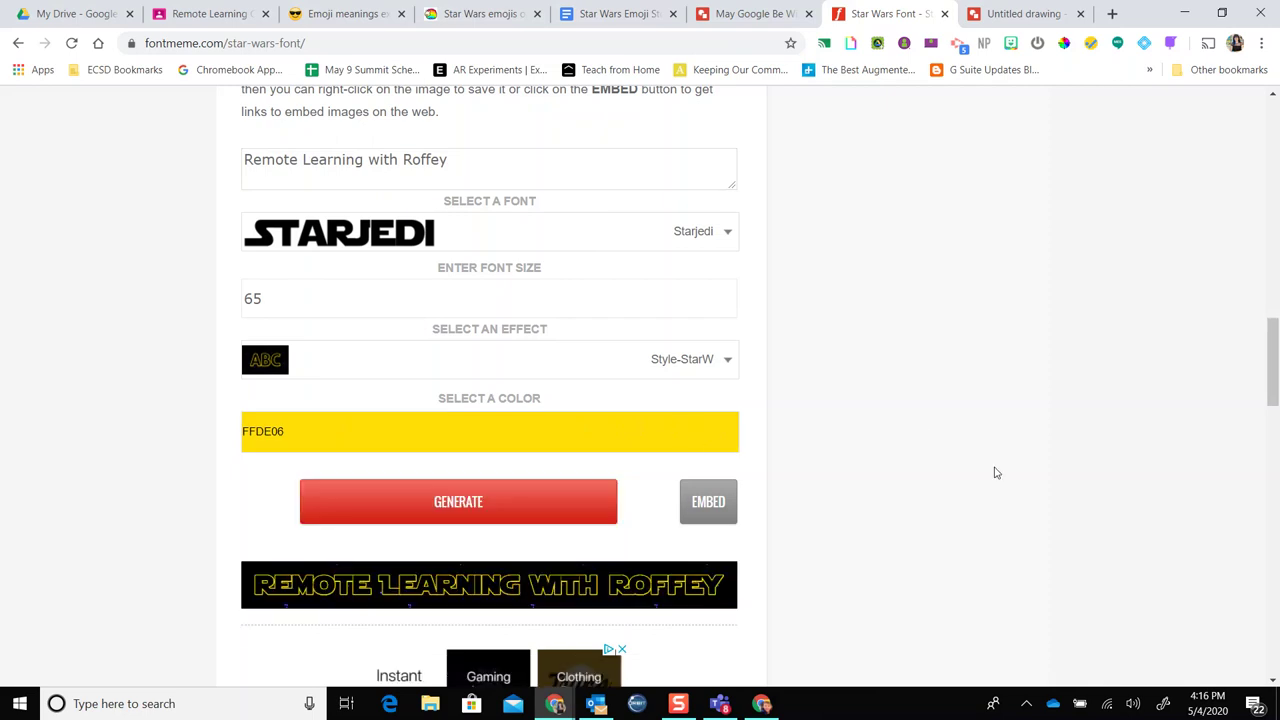
# Copy the generated image's direct image link and return to the drawing
pyautogui.moveTo(440, 608)
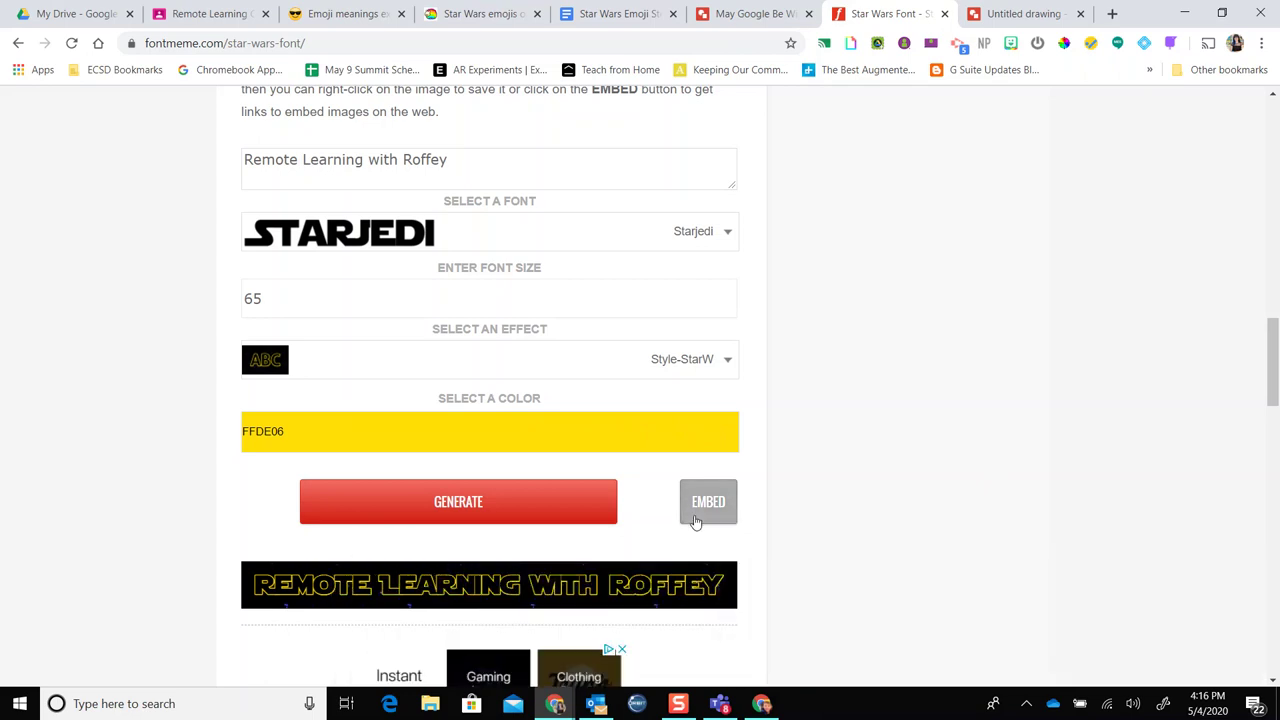
pyautogui.click(706, 505)
pyautogui.scroll(-3, 930, 450)
pyautogui.click(305, 507)
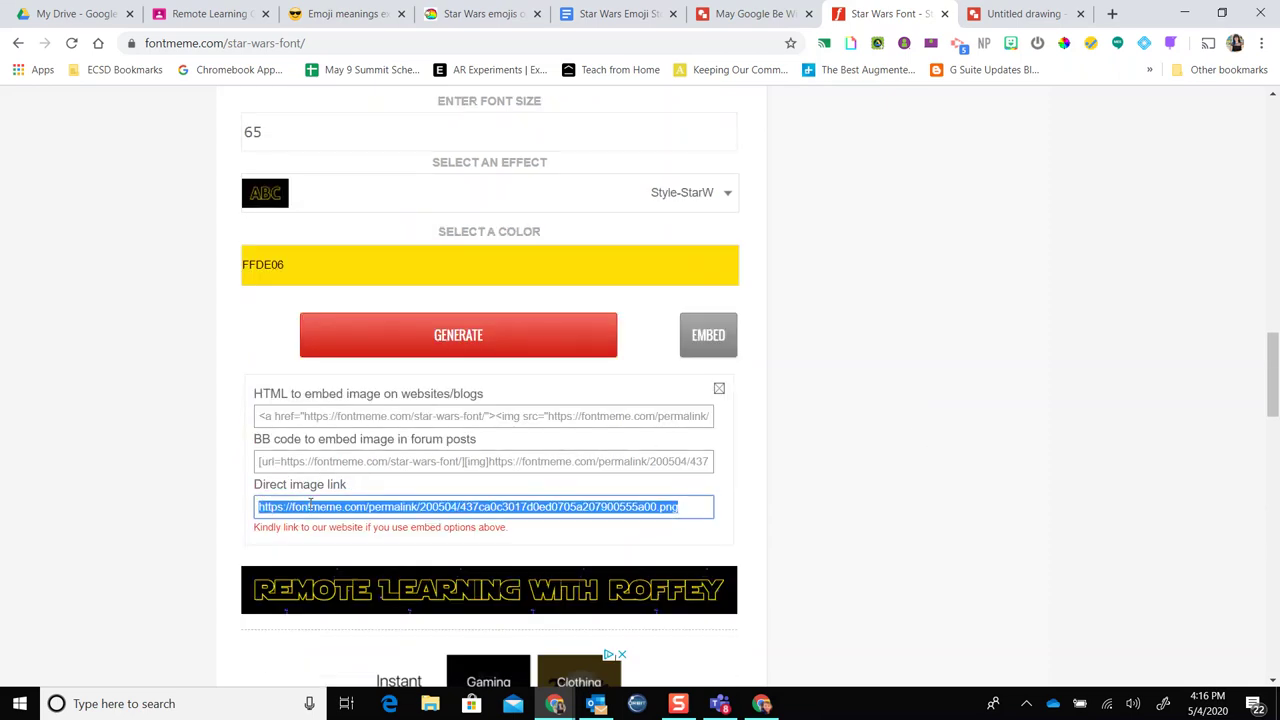
pyautogui.click(1006, 14)
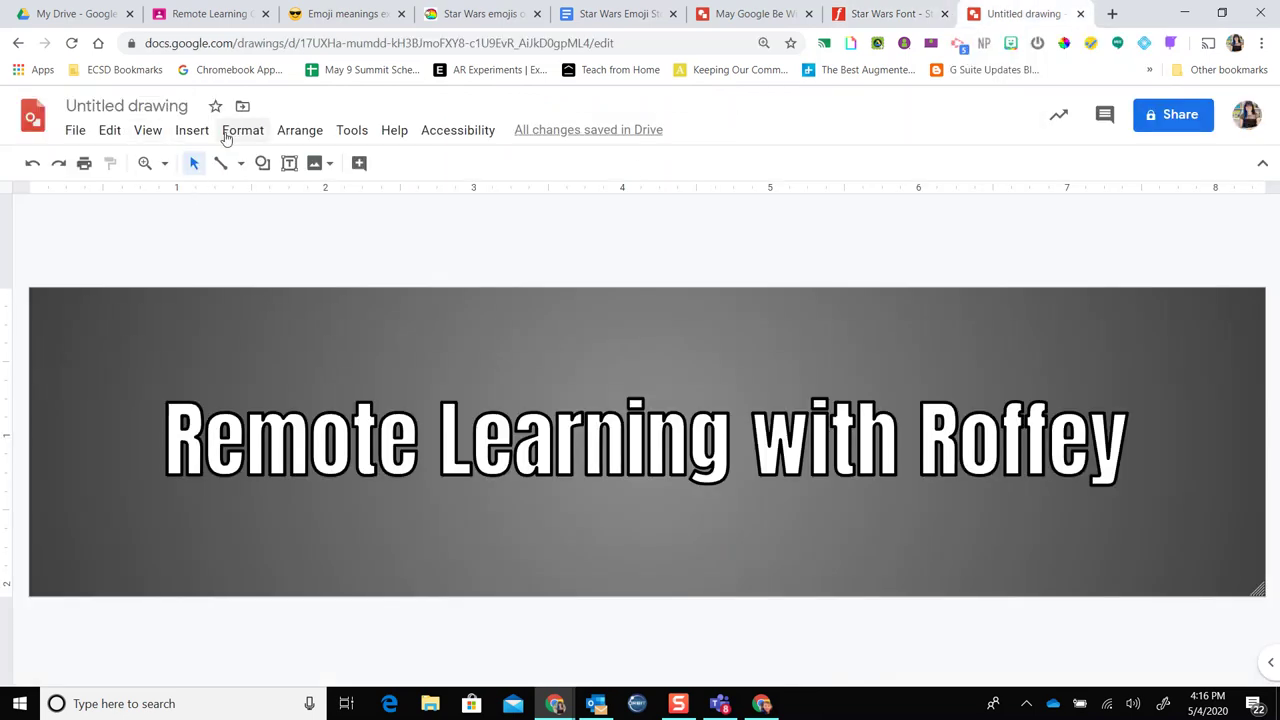
# Insert the fontmeme title image into the banner from its pasted URL
pyautogui.click(193, 131)
pyautogui.moveTo(251, 166)
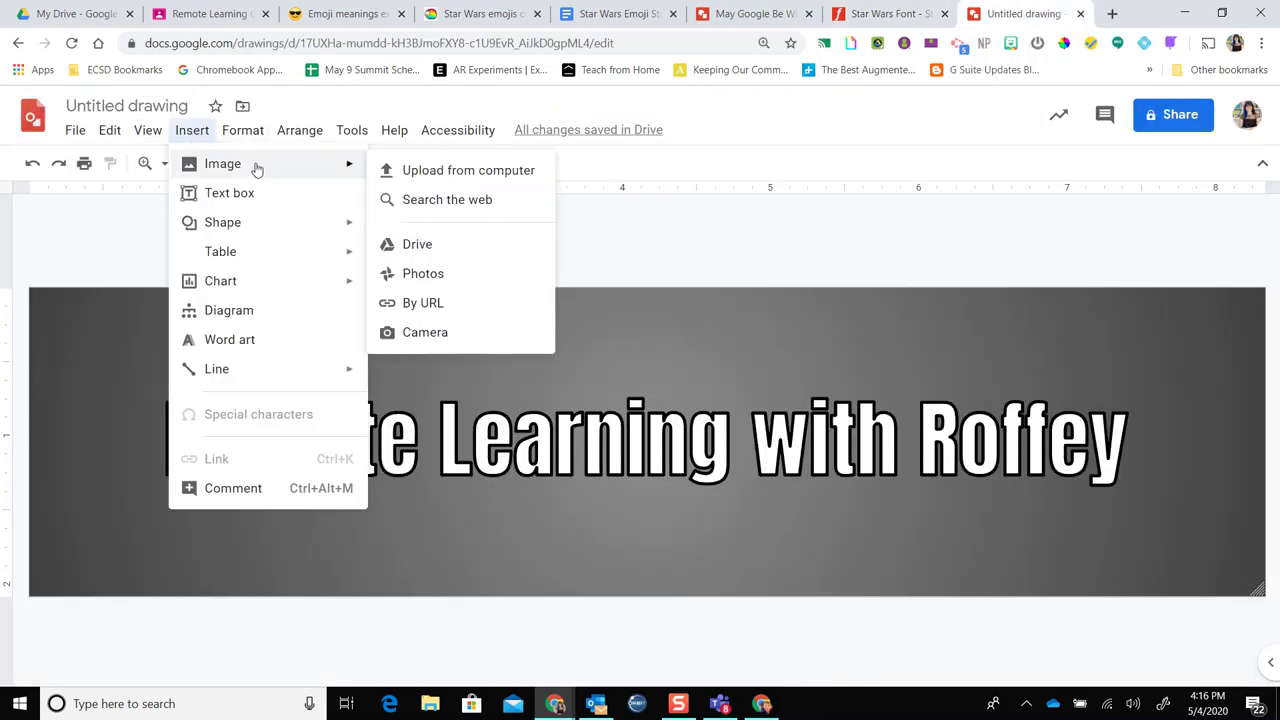
pyautogui.click(451, 304)
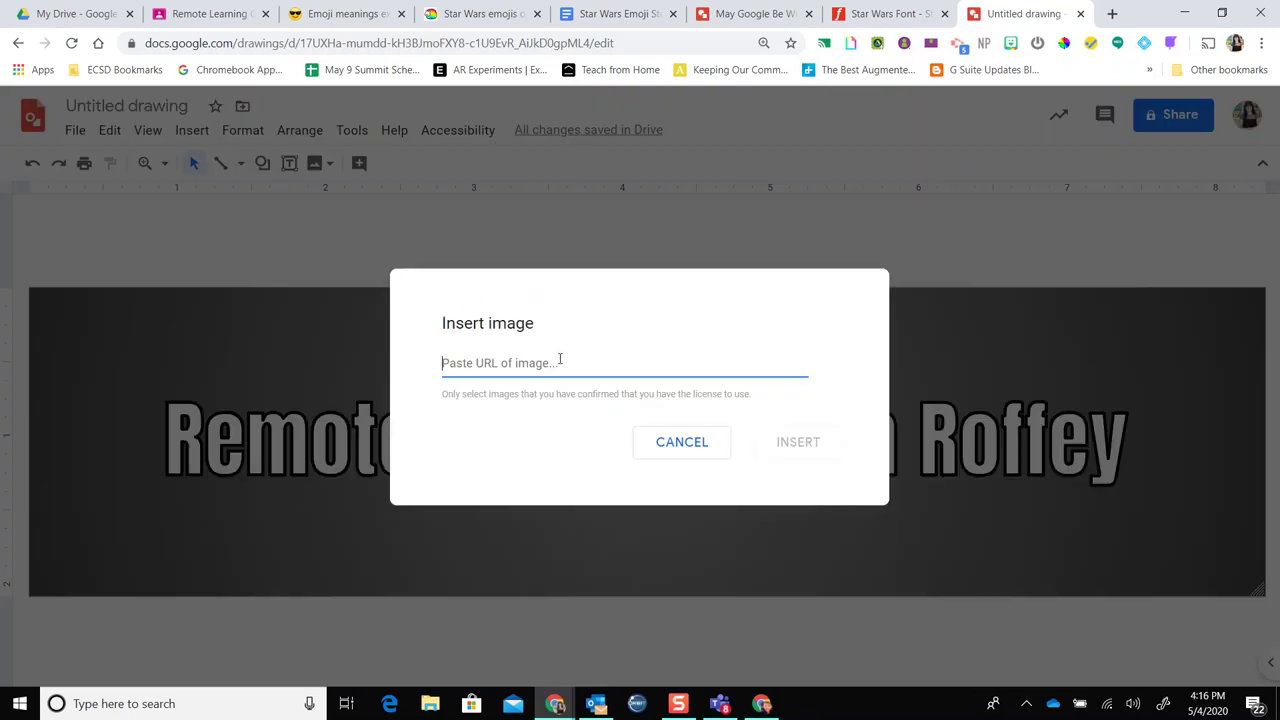
pyautogui.hotkey('ctrl', 'v')
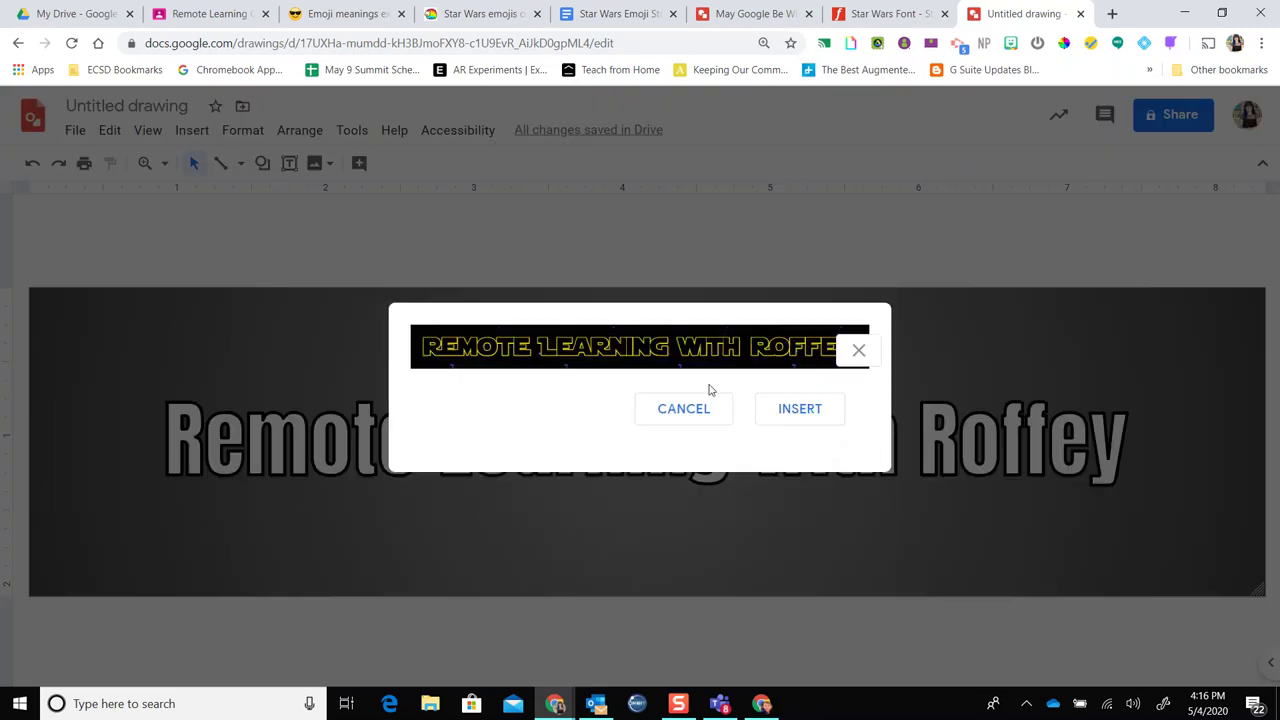
pyautogui.click(786, 411)
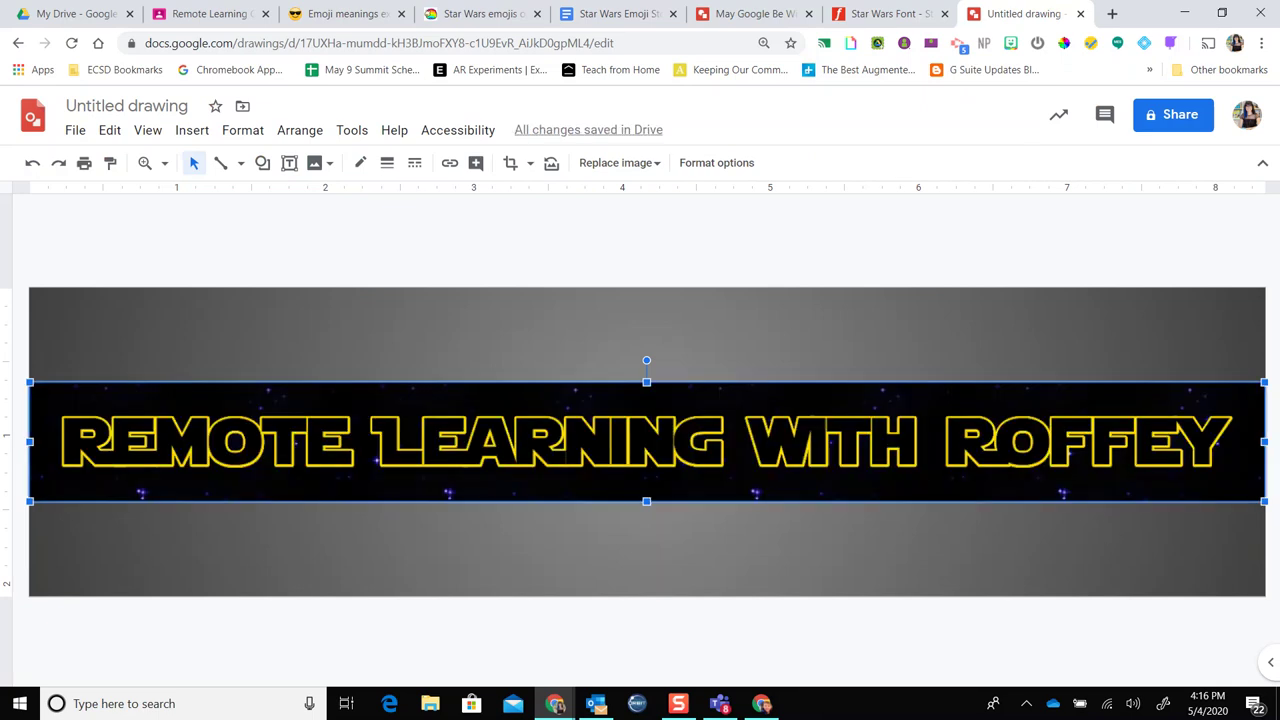
pyautogui.press('Print')
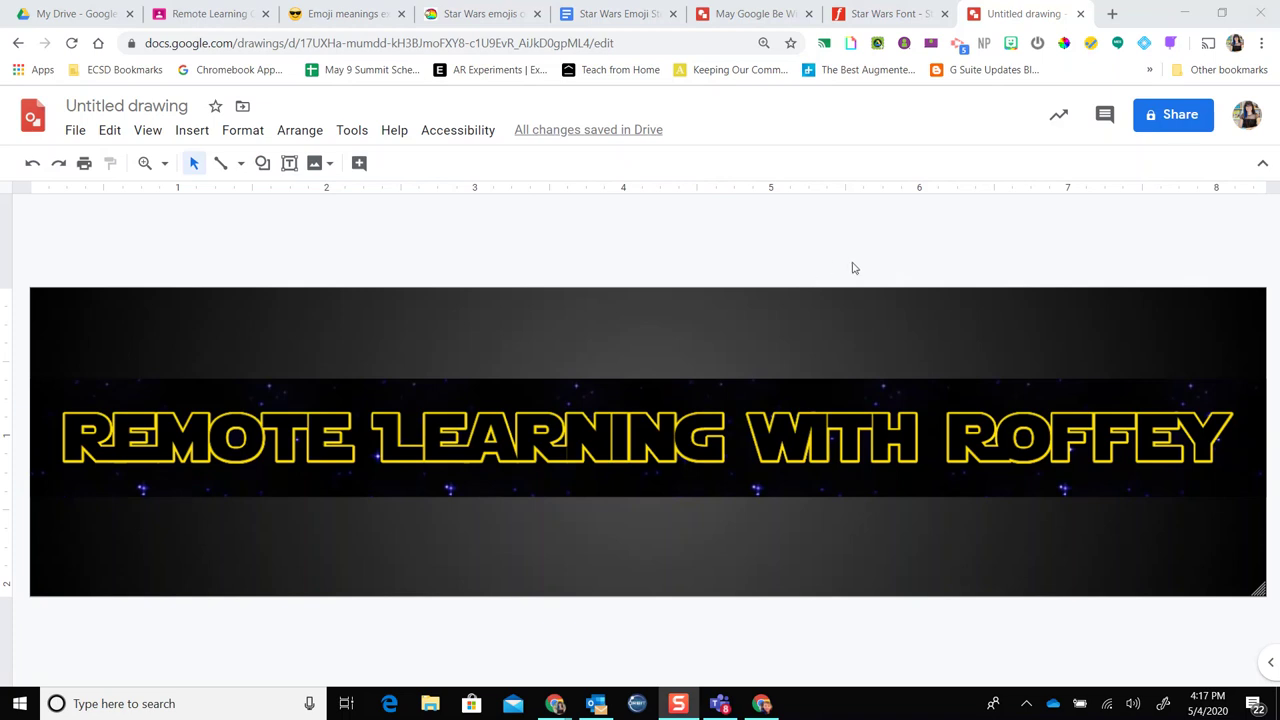
# Search Bitmoji for 'star wars' and drag the lightsaber sticker onto the banner
pyautogui.click(1010, 43)
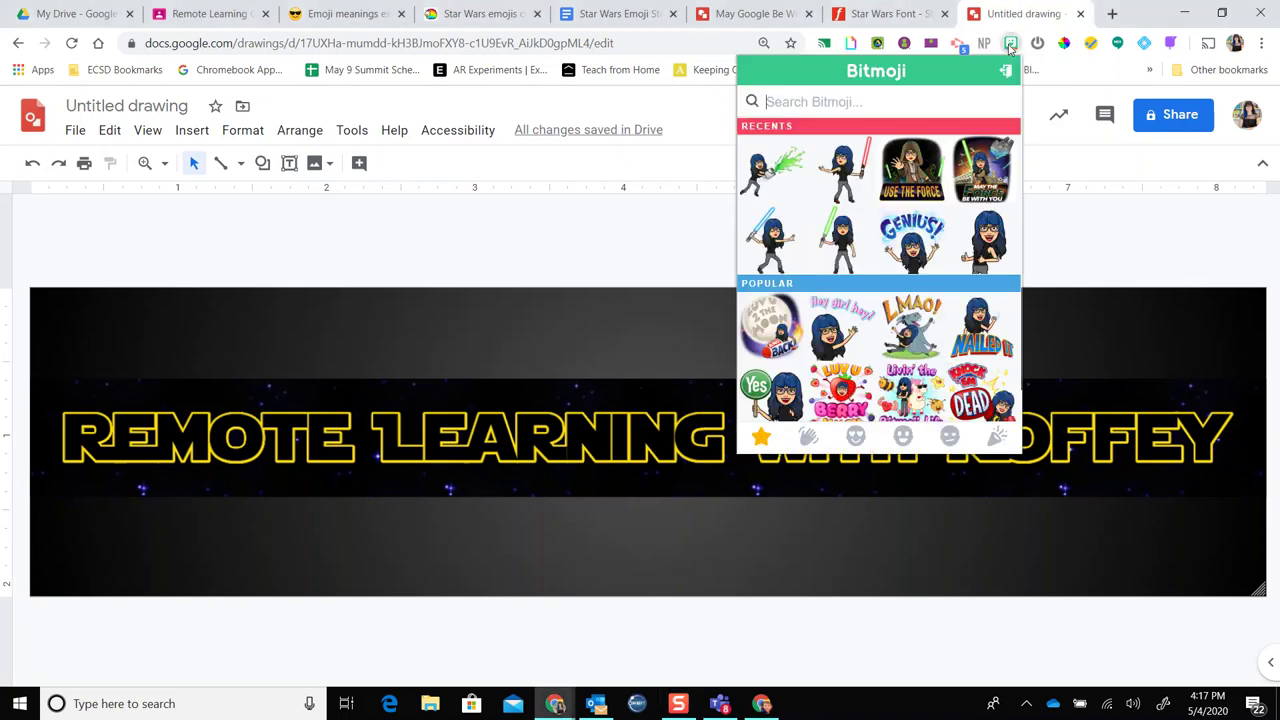
pyautogui.write('star wars')
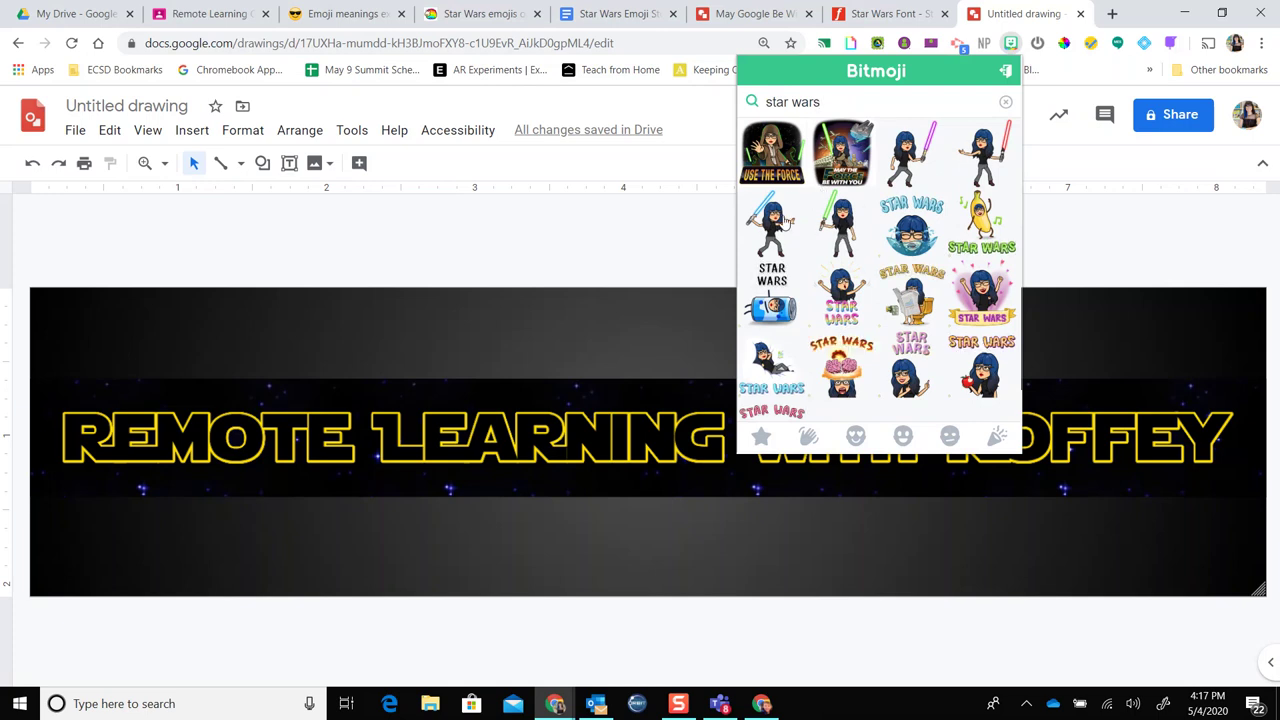
pyautogui.moveTo(775, 218)
pyautogui.mouseDown()
pyautogui.moveTo(740, 268)
pyautogui.moveTo(553, 366)
pyautogui.mouseUp()
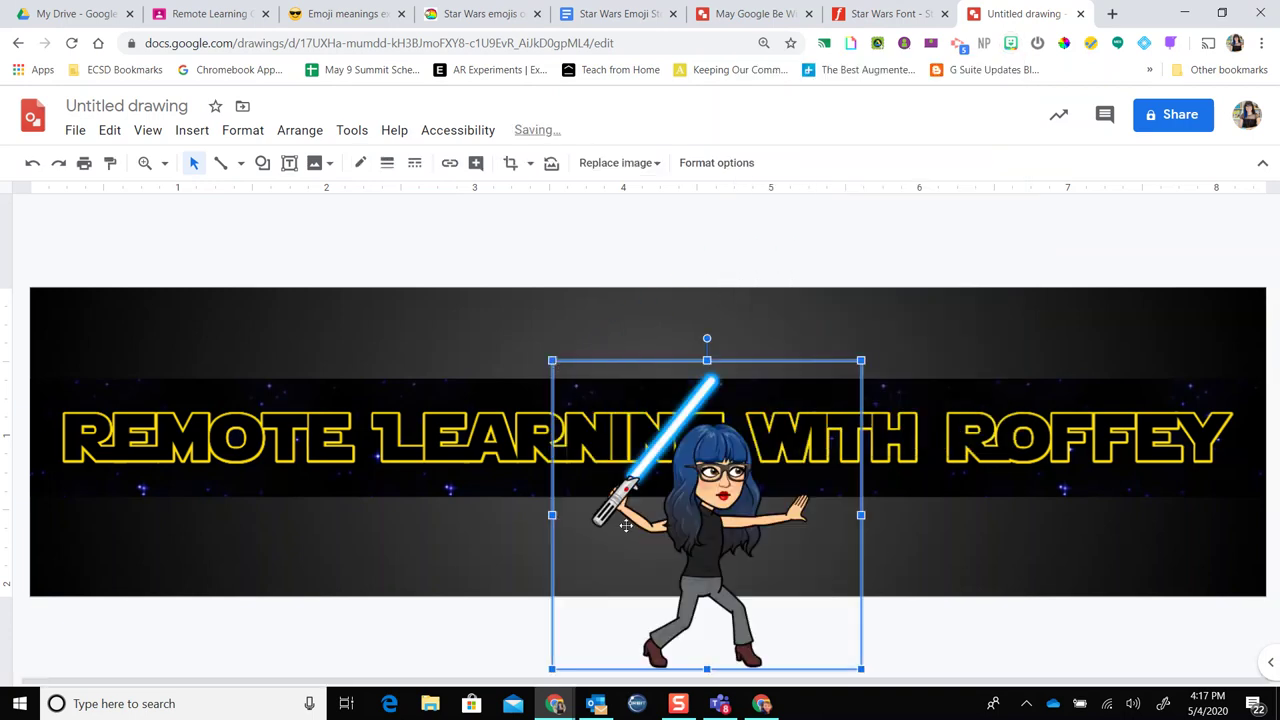
# Move the Bitmoji to the banner's left end and adjust its size
pyautogui.moveTo(673, 535); pyautogui.dragTo(220, 470)
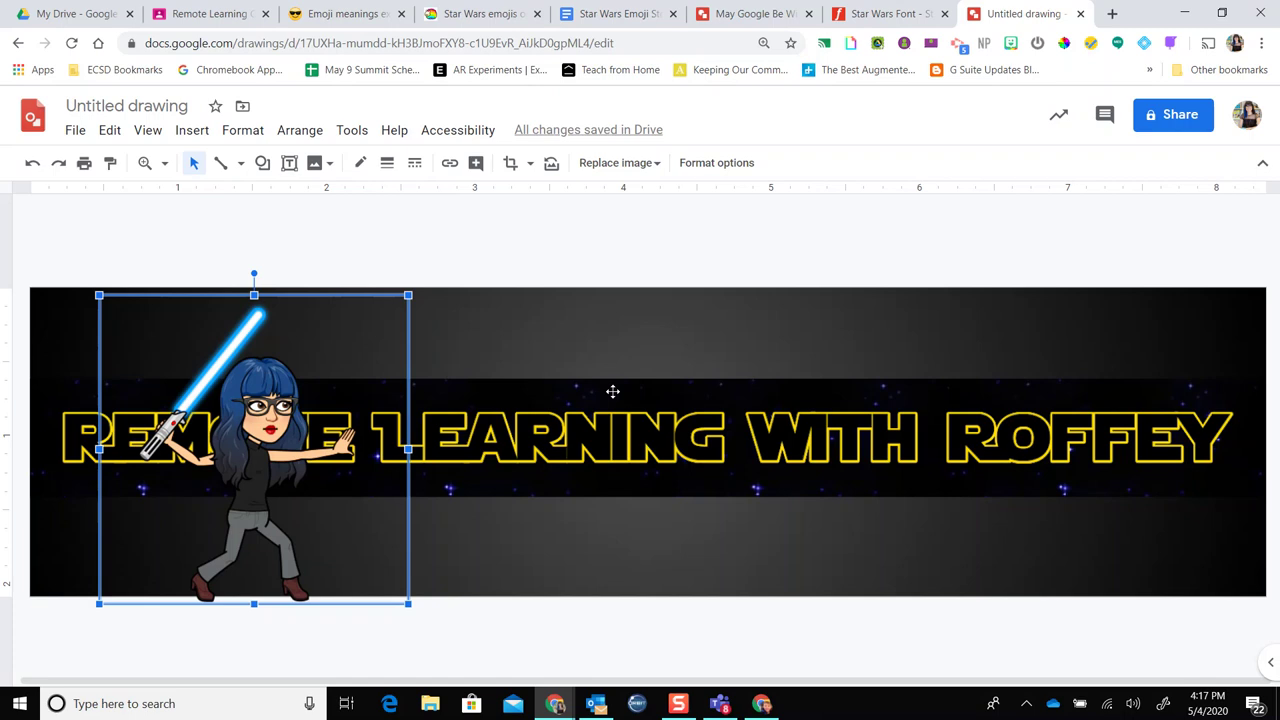
pyautogui.hotkey('ctrl', 'alt', 'j')
pyautogui.hotkey('ctrl', 'alt', 'j')
pyautogui.hotkey('ctrl', 'alt', 'j')
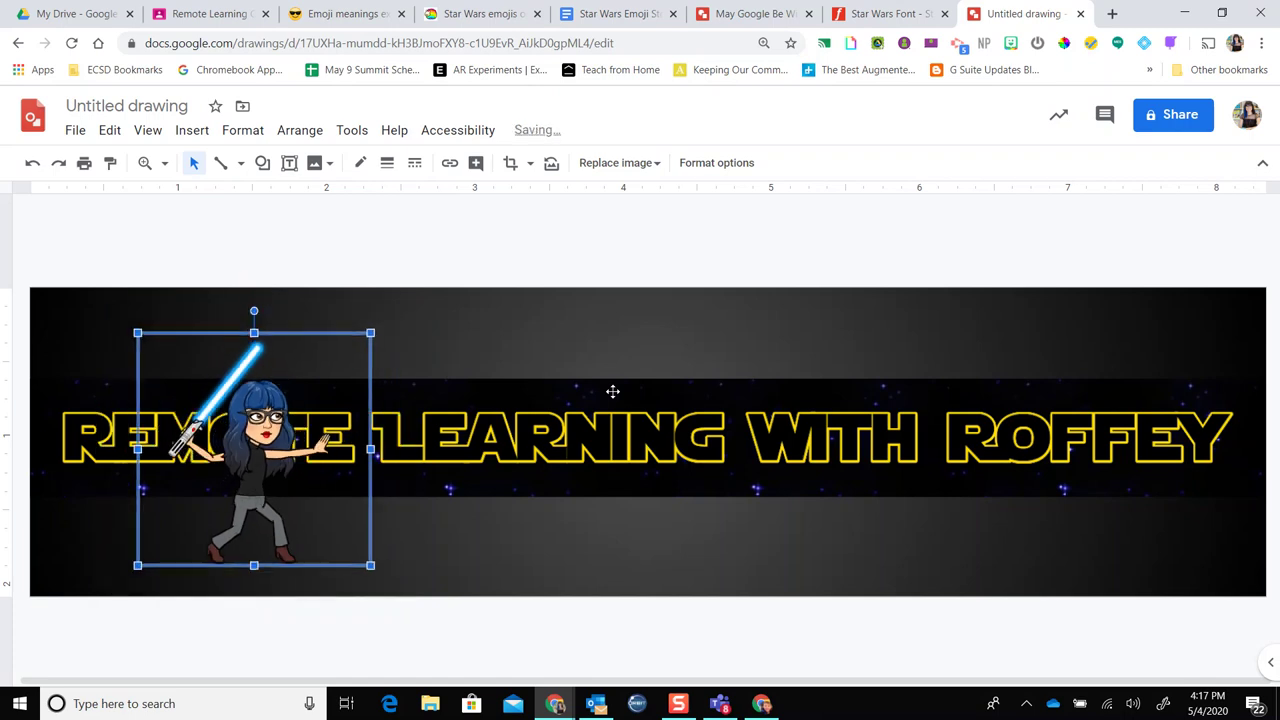
pyautogui.hotkey('ctrl', 'alt', 'k')
pyautogui.hotkey('ctrl', 'alt', 'k')
pyautogui.hotkey('ctrl', 'alt', 'k')
pyautogui.hotkey('ctrl', 'alt', 'k')
pyautogui.hotkey('ctrl', 'alt', 'k')
pyautogui.hotkey('ctrl', 'alt', 'k')
pyautogui.hotkey('ctrl', 'alt', 'j')
pyautogui.hotkey('ctrl', 'alt', 'j')
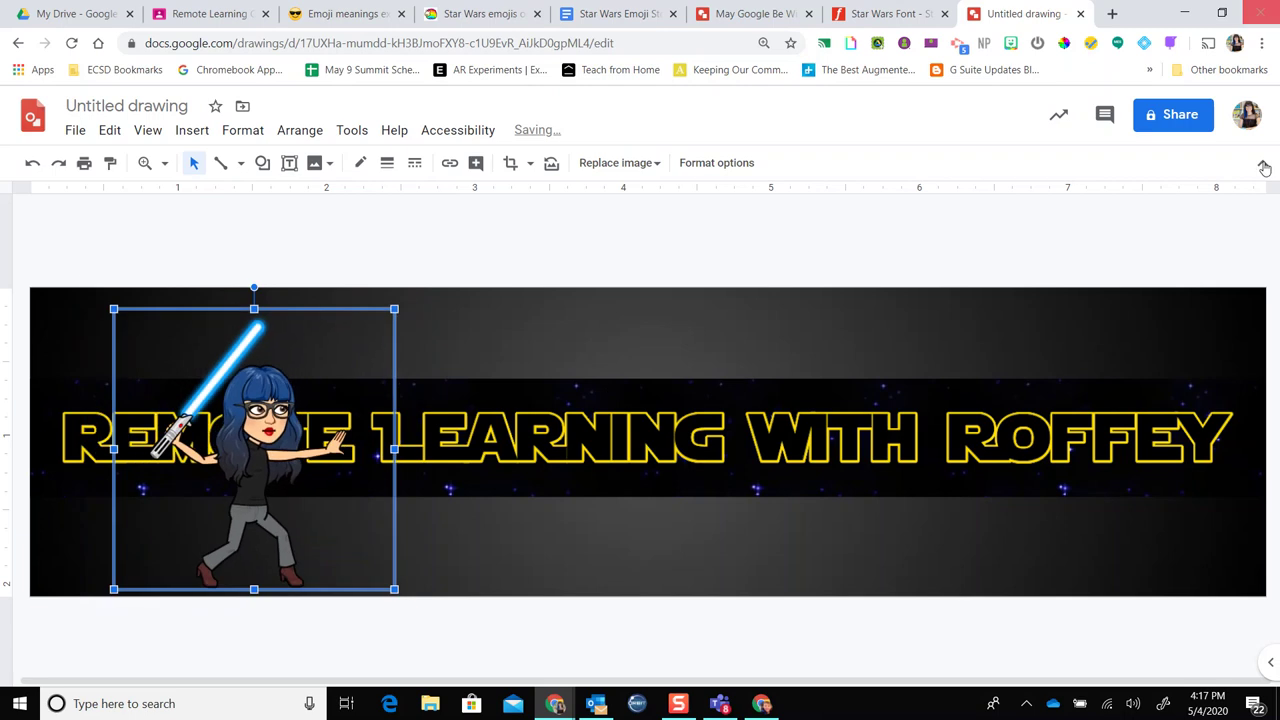
pyautogui.hotkey('shift', 'F10')
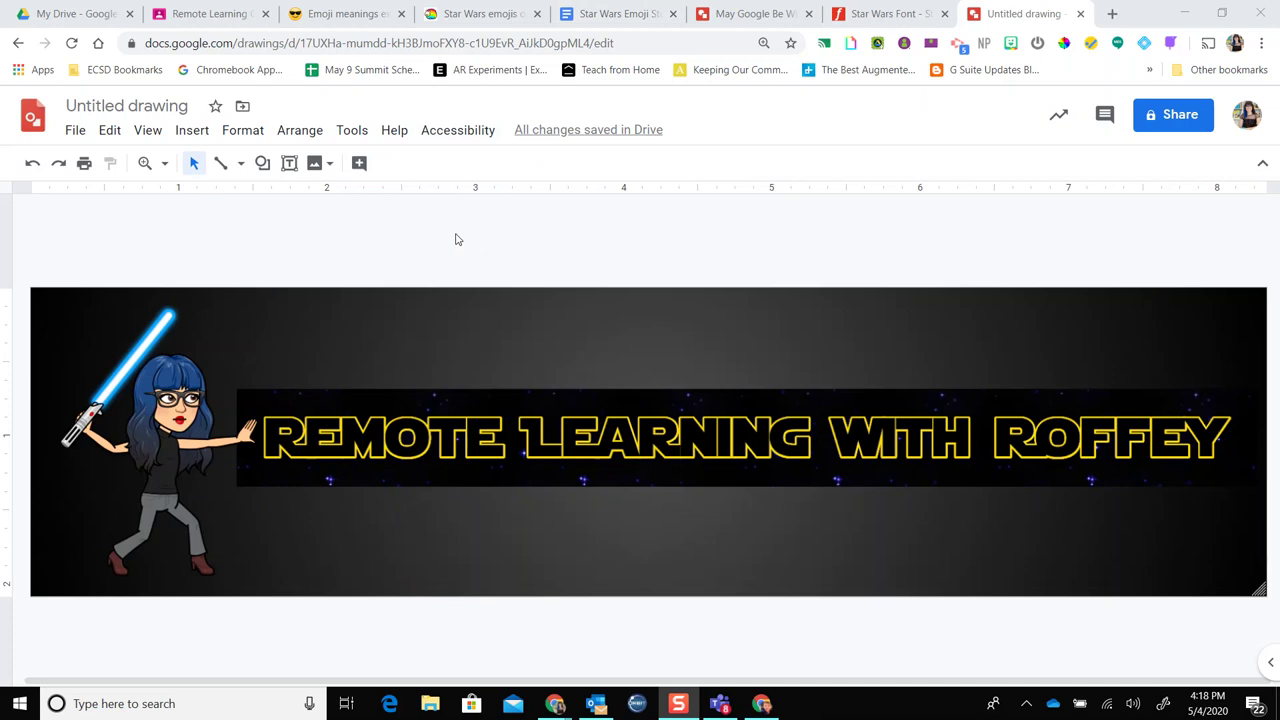
# Rename the drawing to 'Remote Learning Star Wars Banner'
pyautogui.click(117, 106)
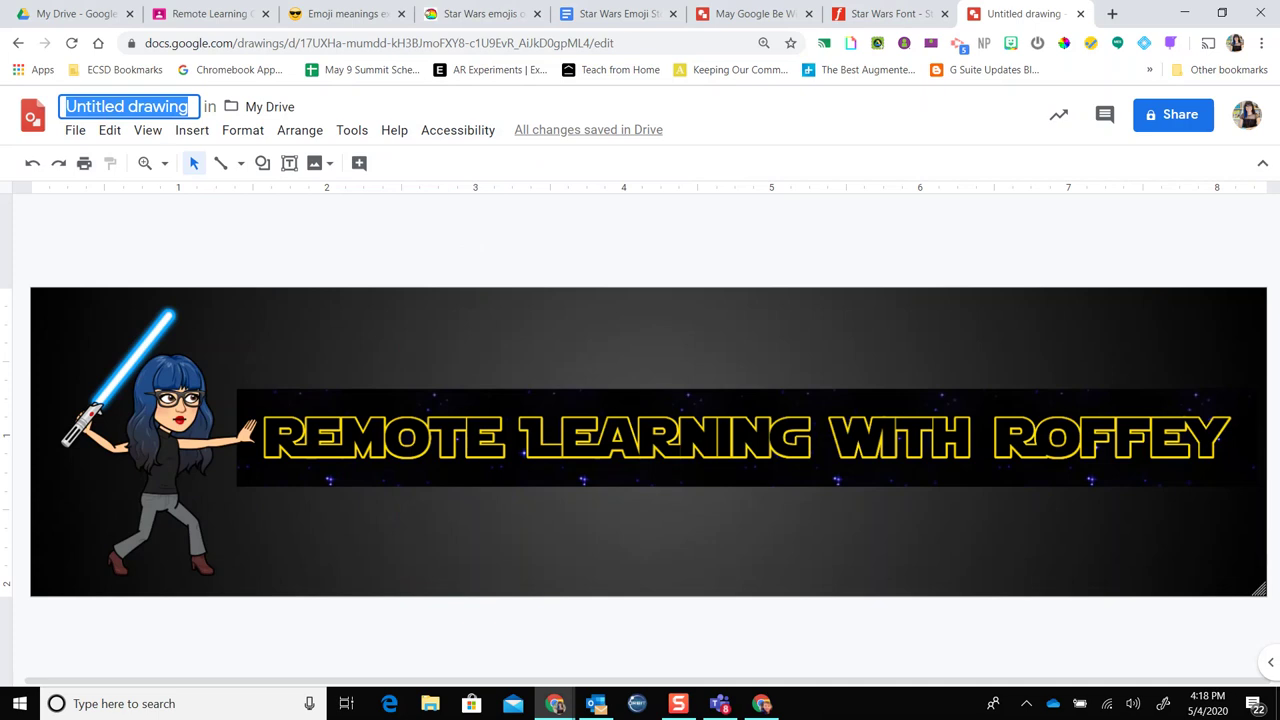
pyautogui.write('Remote Learning Star Wars BN')
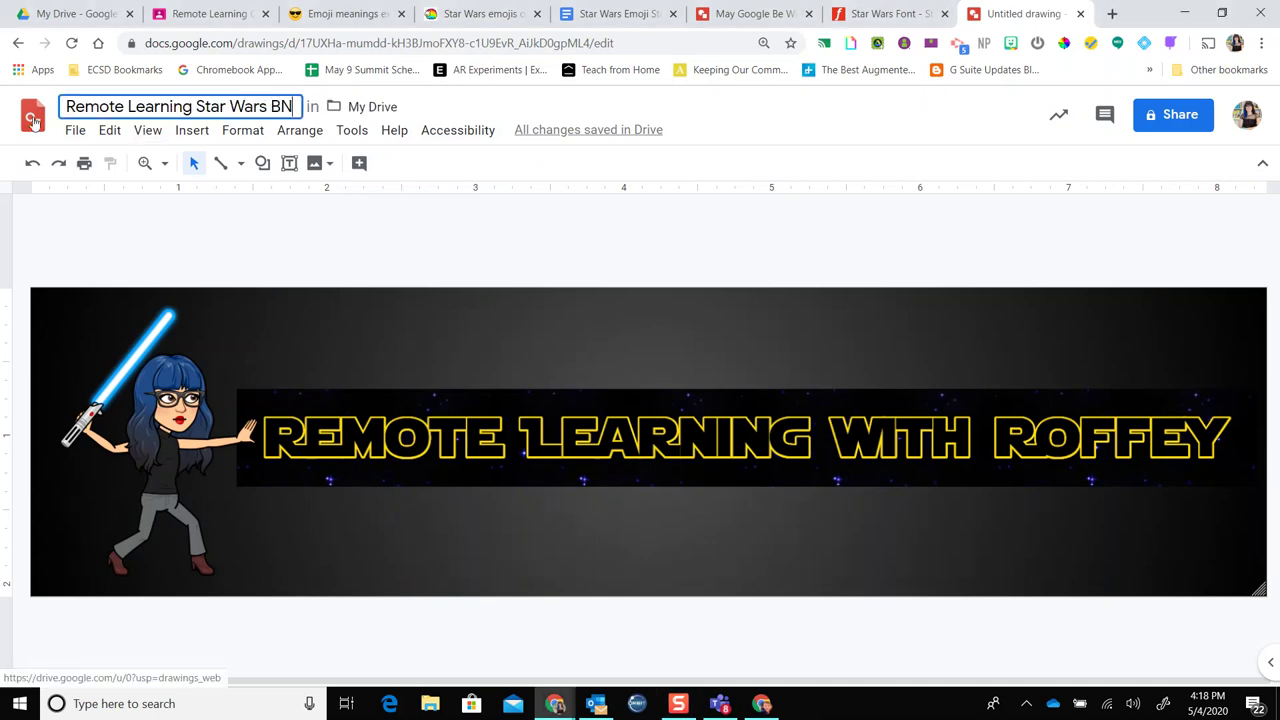
pyautogui.press('BackSpace')
pyautogui.write('anner')
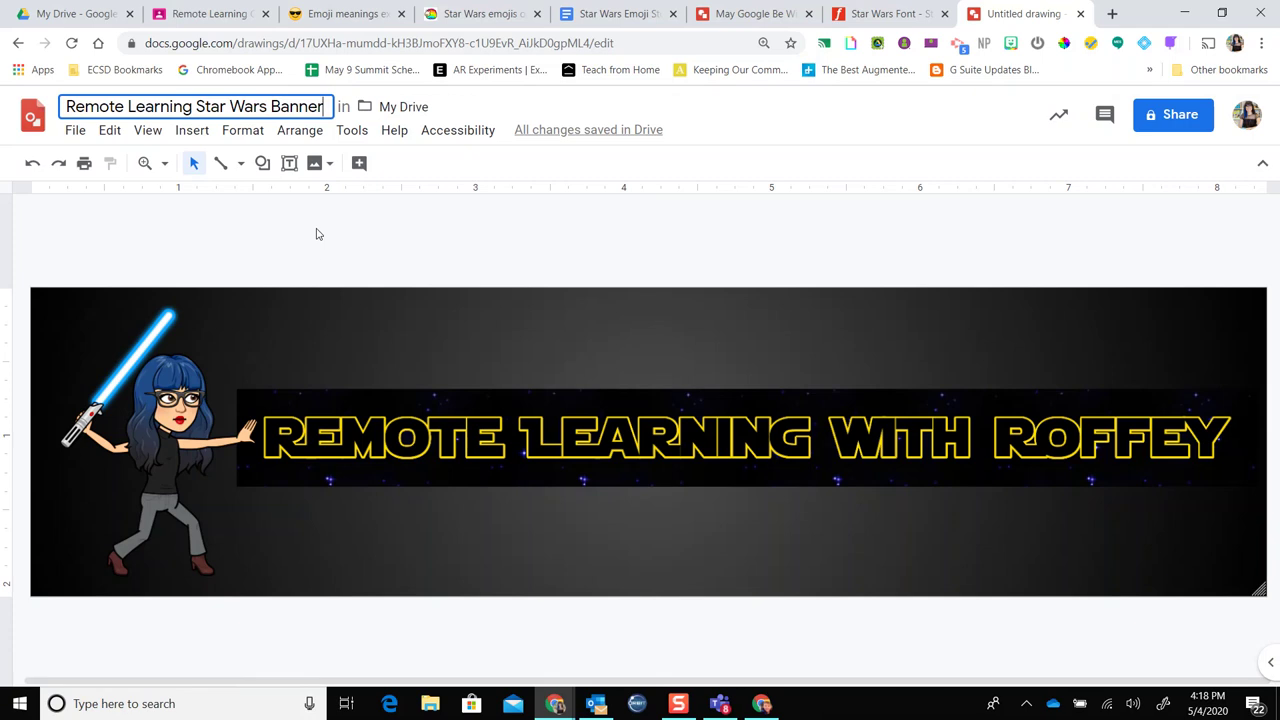
pyautogui.press('Return')
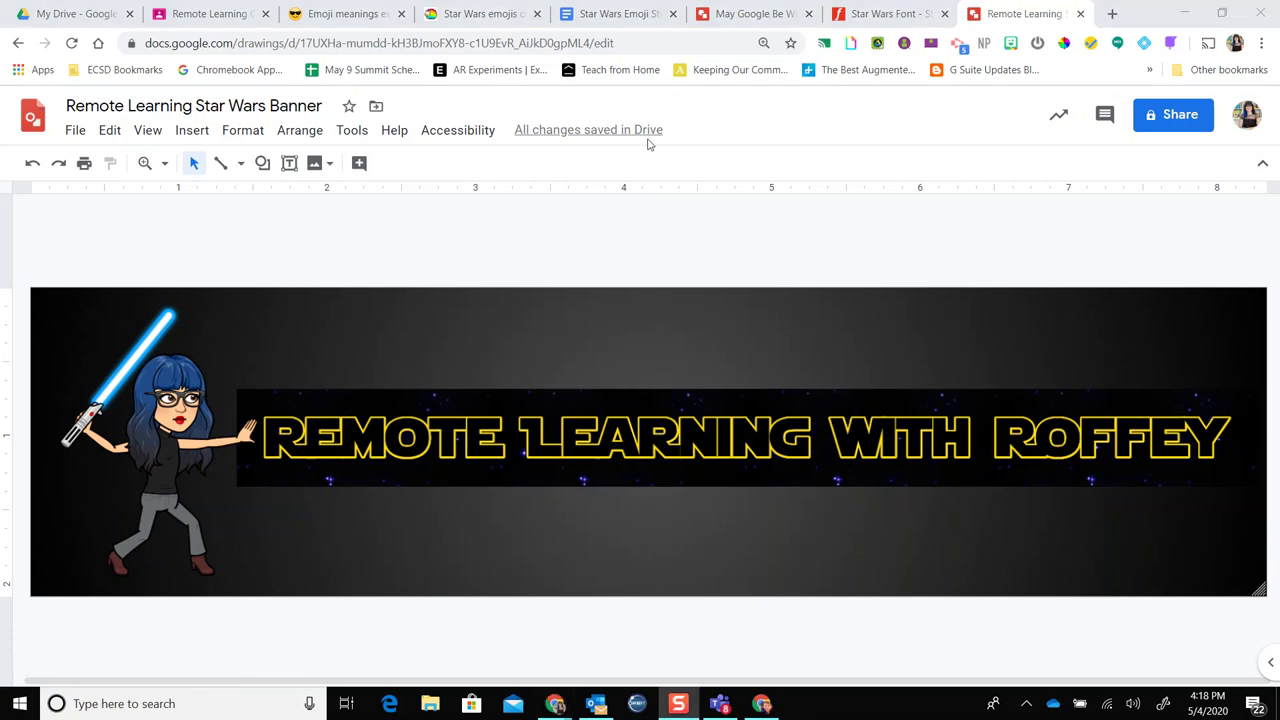
# Download the drawing as a PNG image and save it
pyautogui.click(75, 131)
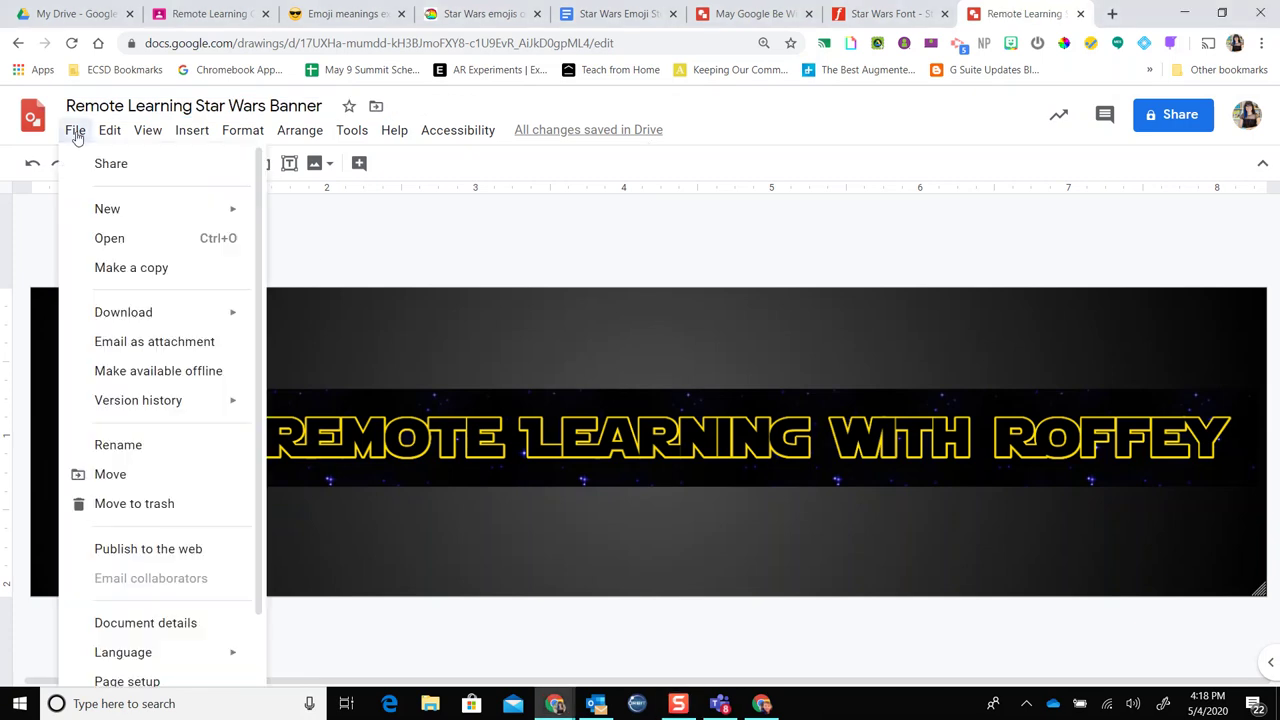
pyautogui.moveTo(163, 318)
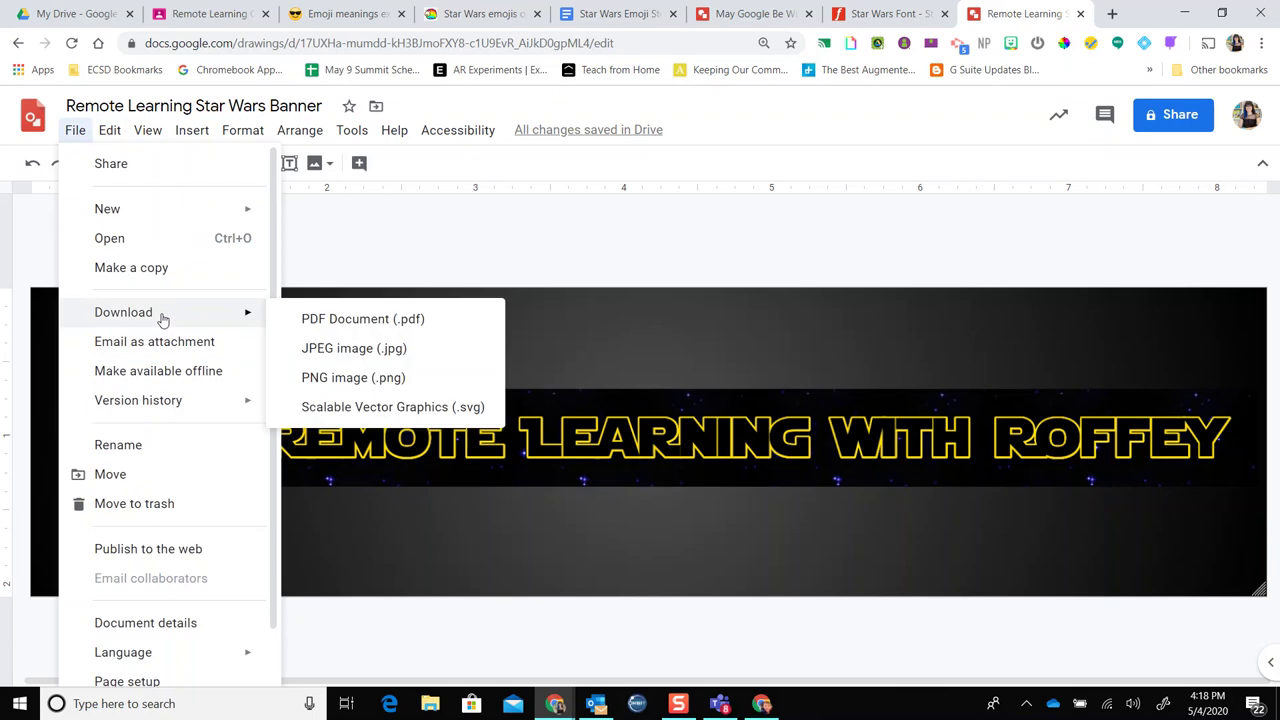
pyautogui.click(373, 378)
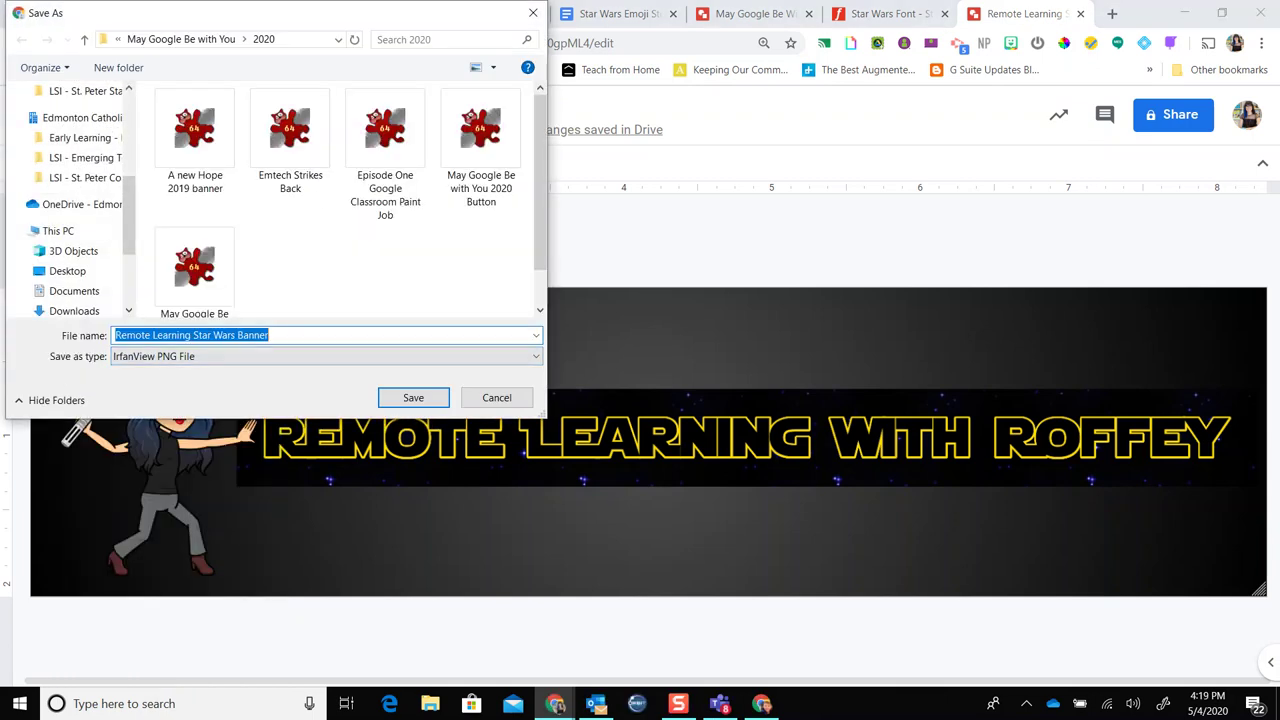
pyautogui.press('Return')
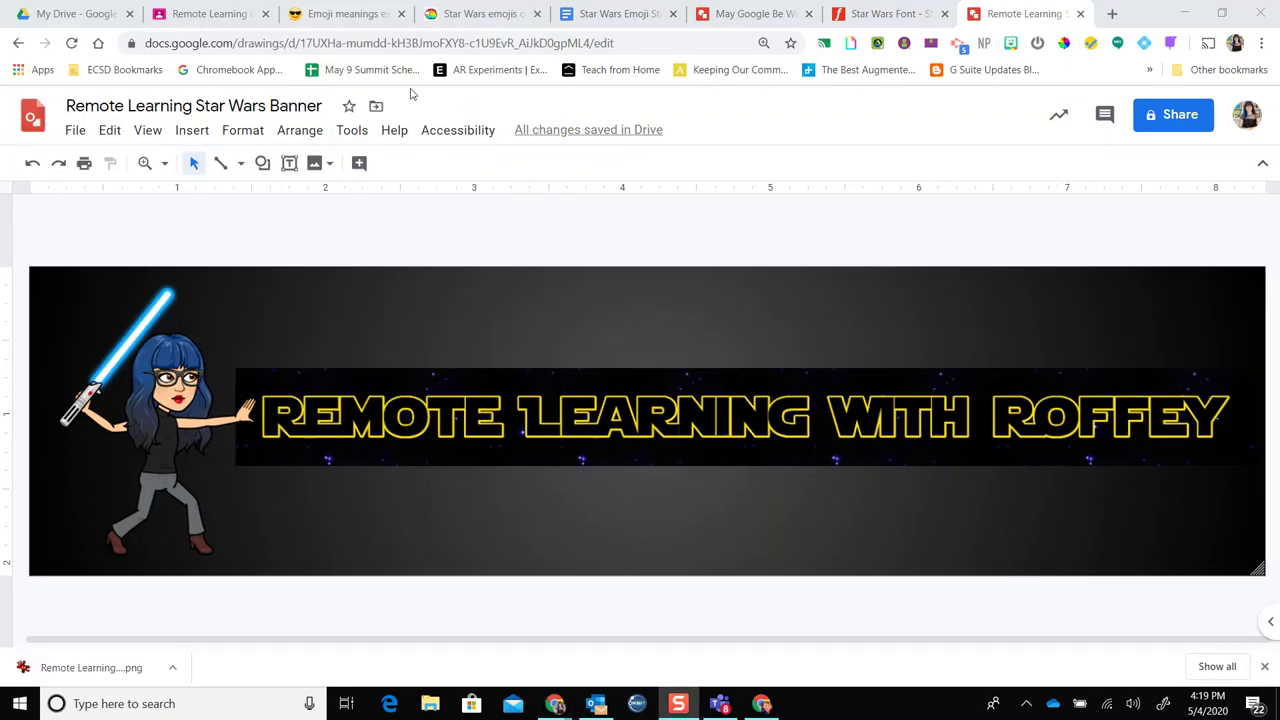
# Upload the Remote Learning Star Wars Banner PNG as the Remote Learning Classroom header photo
pyautogui.click(211, 14)
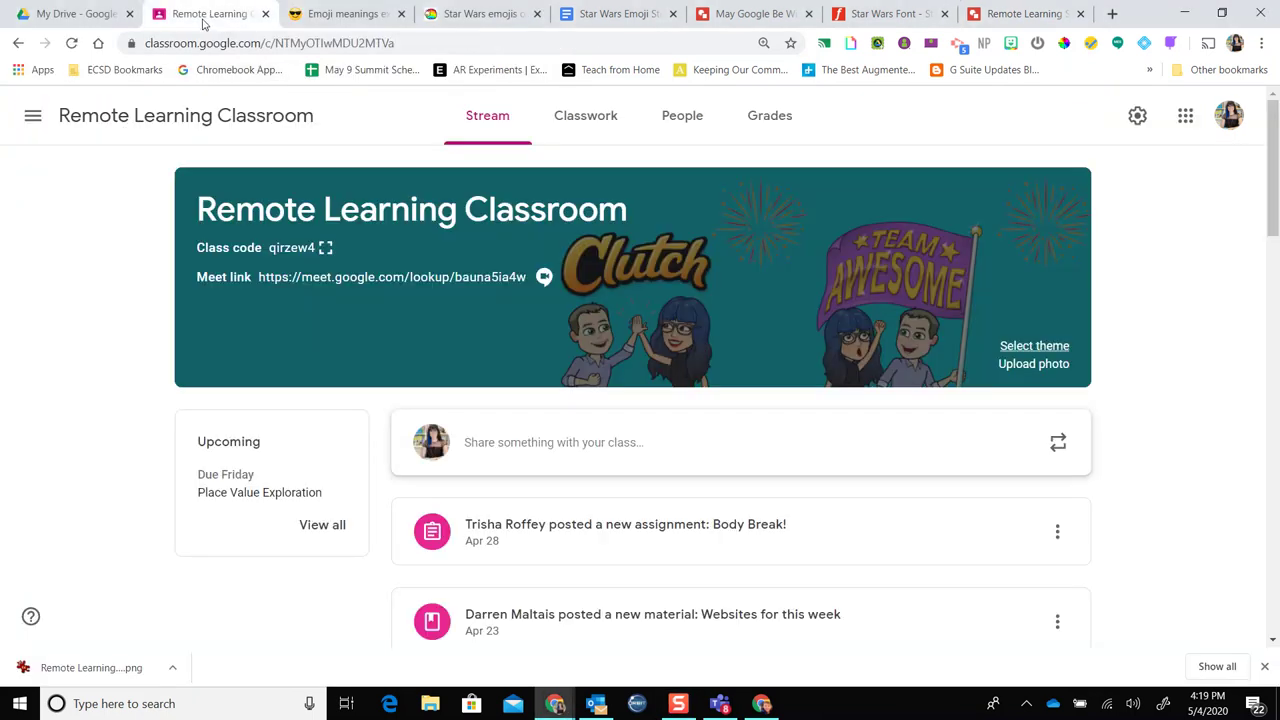
pyautogui.click(1025, 366)
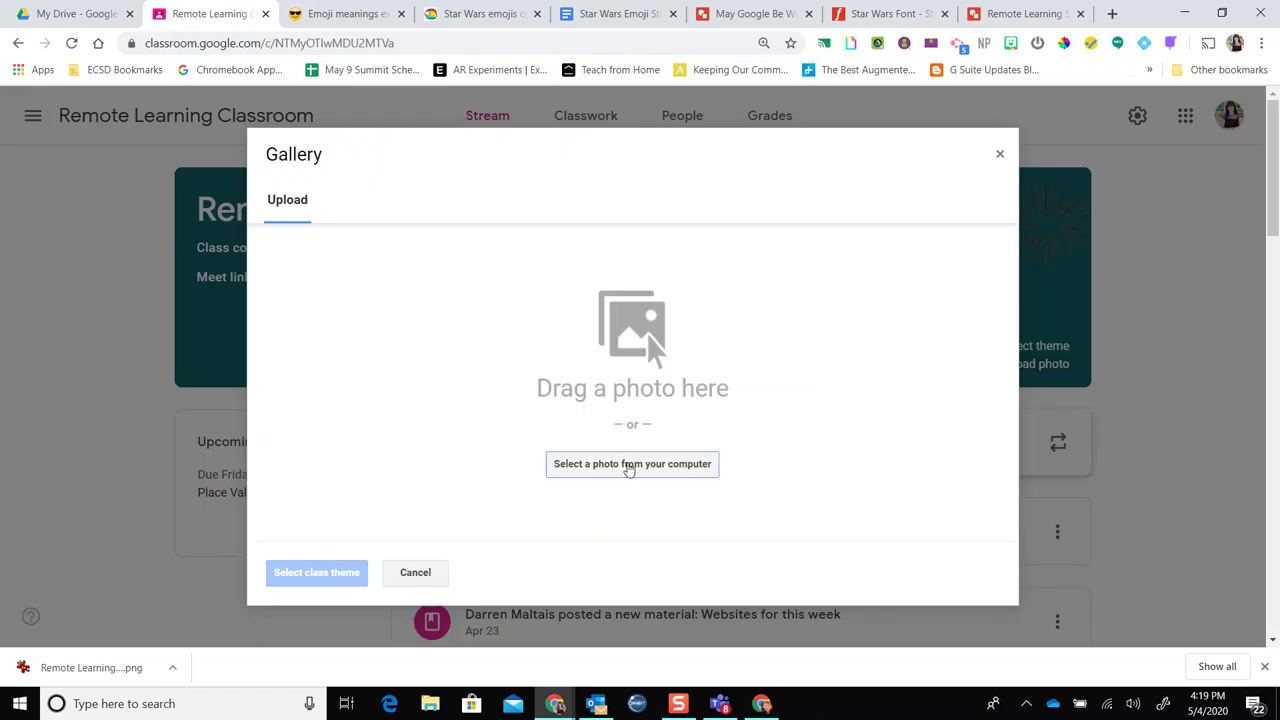
pyautogui.click(628, 466)
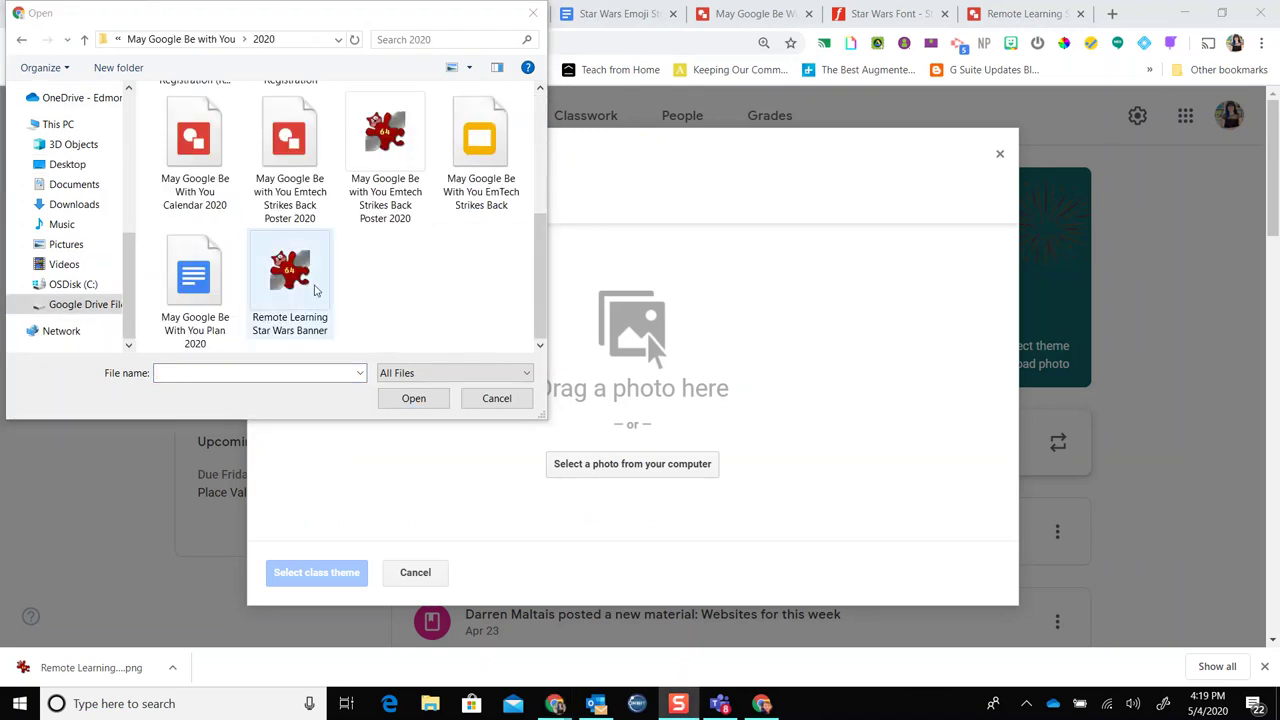
pyautogui.click(316, 289)
pyautogui.click(398, 398)
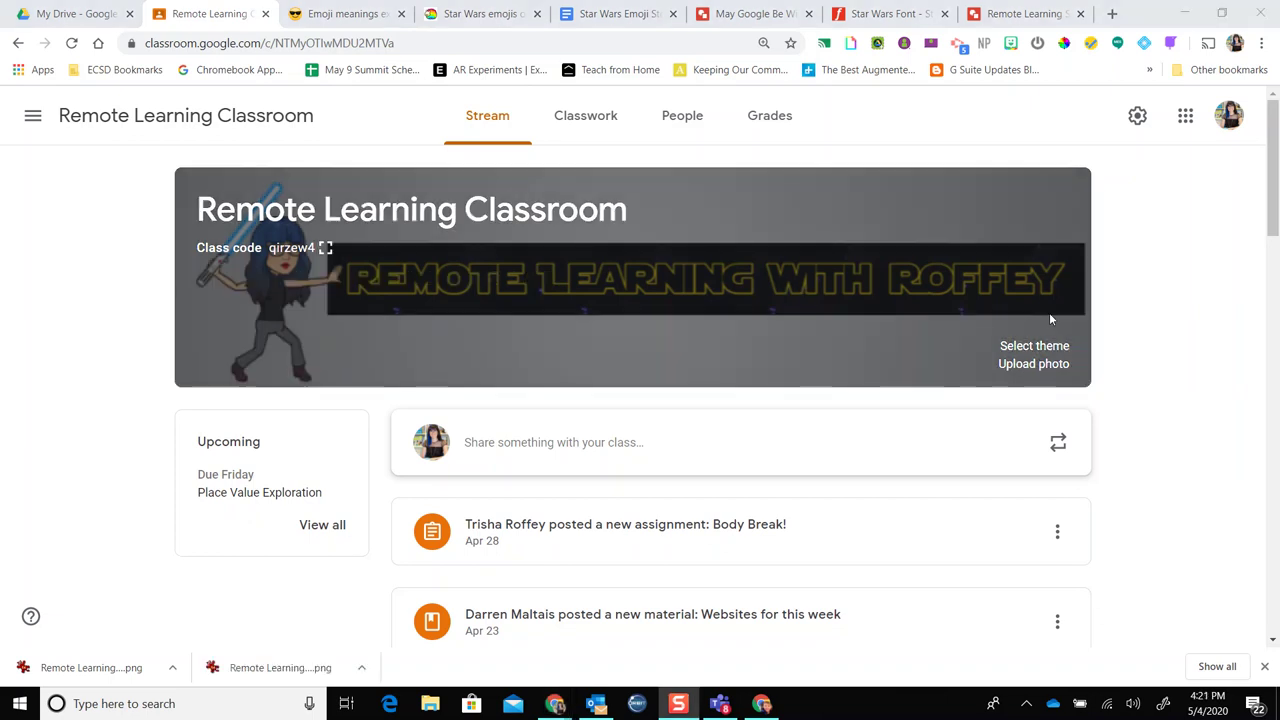
# On the Classwork page, drag the April 20-24 topic above May the 4th
pyautogui.click(590, 118)
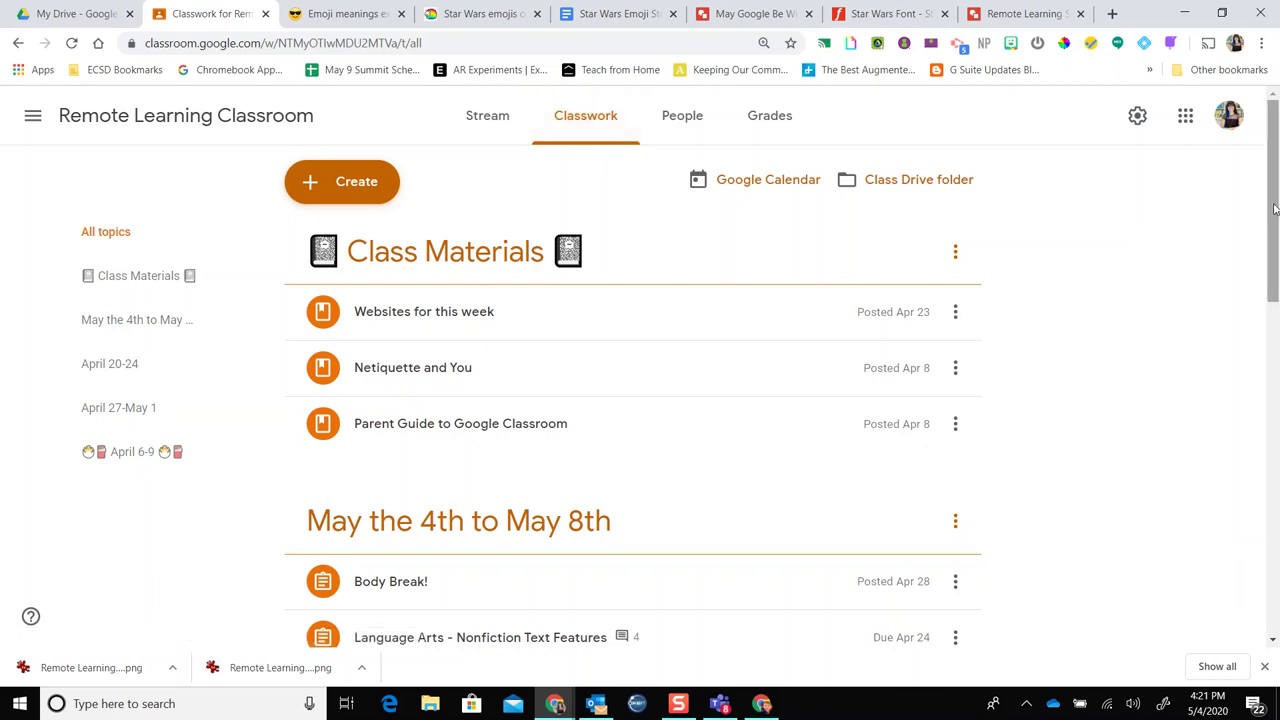
pyautogui.moveTo(1274, 208)
pyautogui.mouseDown()
pyautogui.moveTo(1252, 573)
pyautogui.moveTo(1264, 218)
pyautogui.mouseUp()
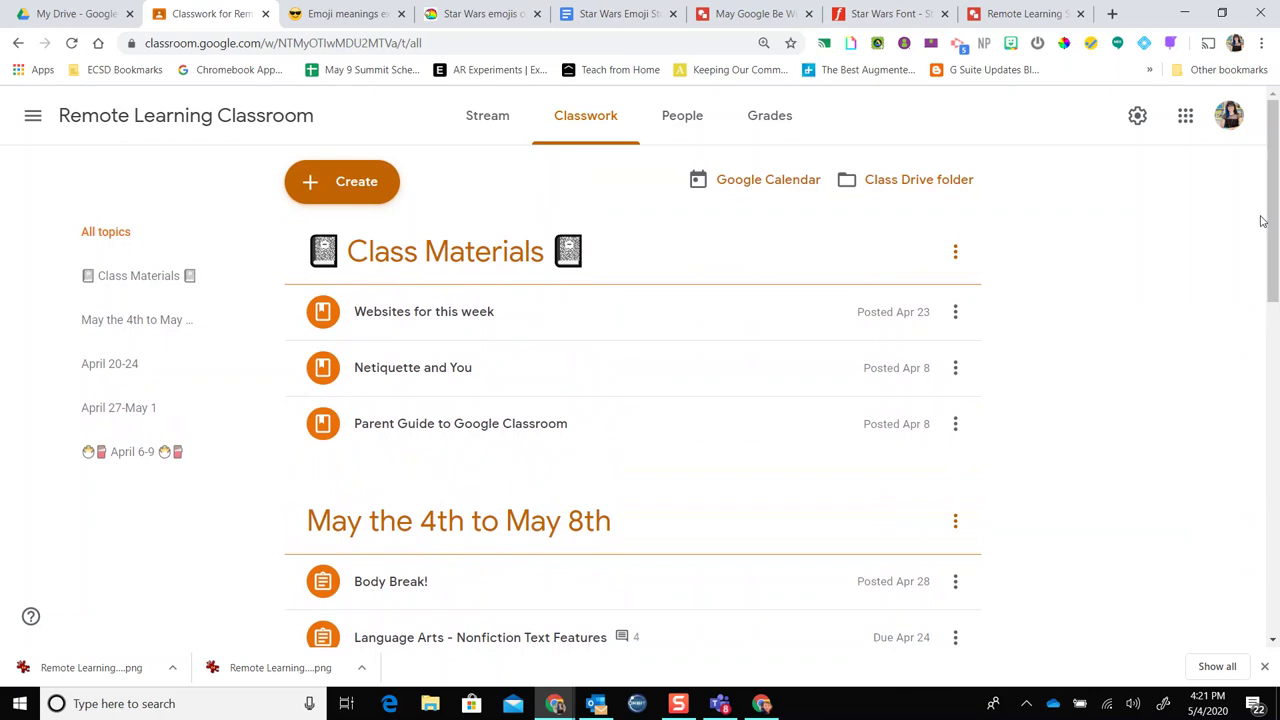
pyautogui.scroll(-3, 1137, 436)
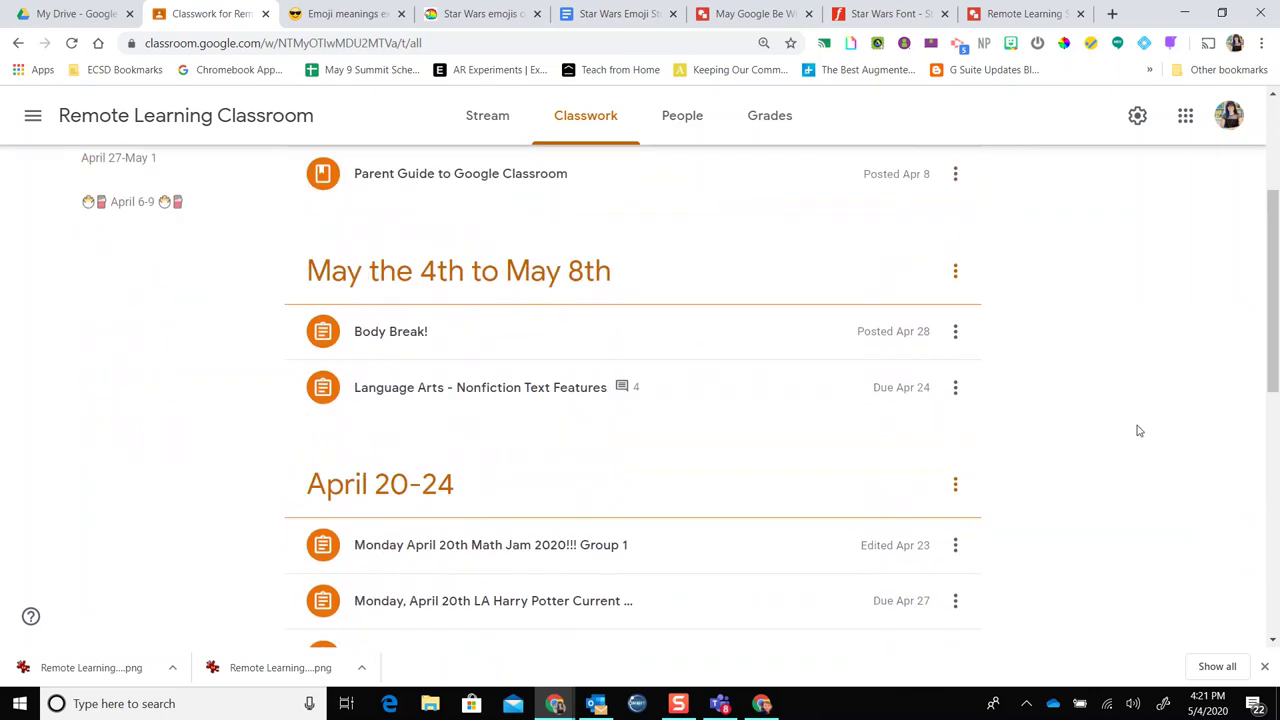
pyautogui.moveTo(537, 443); pyautogui.dragTo(557, 246)
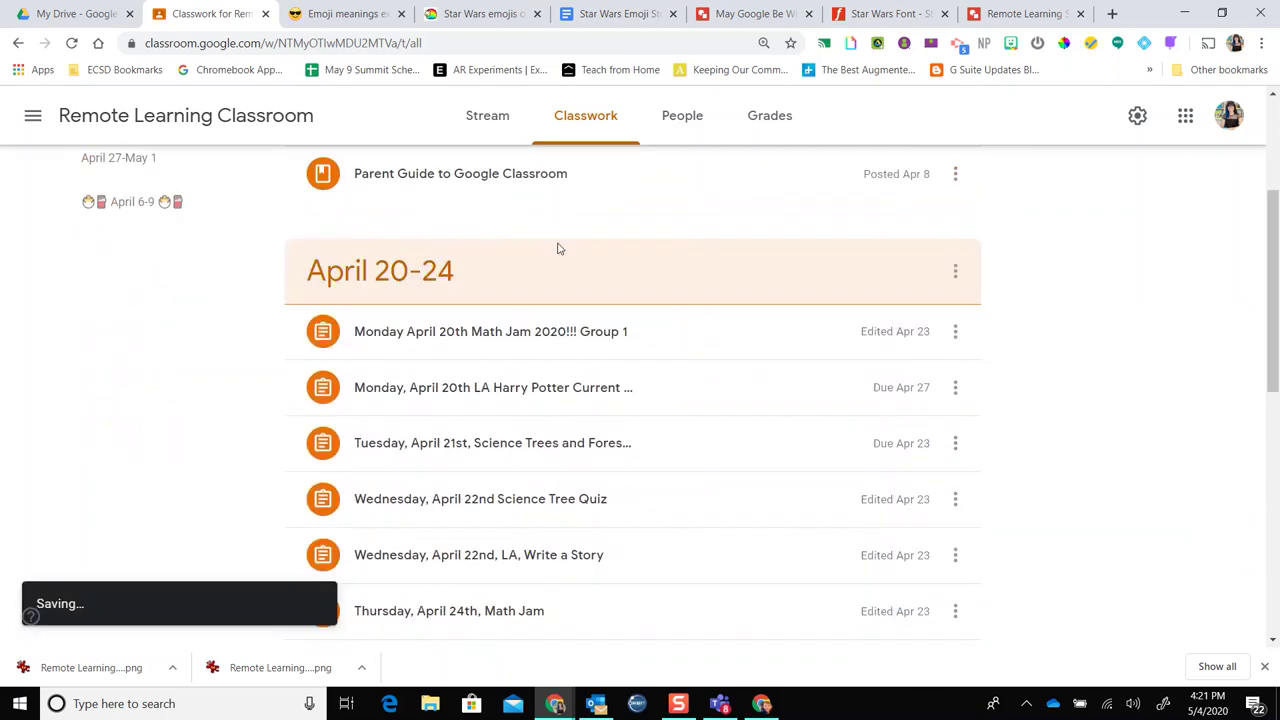
# Move the May the 4th to May 8th topic back up directly under Class Materials
pyautogui.scroll(-2, 1194, 337)
pyautogui.scroll(-3, 1194, 340)
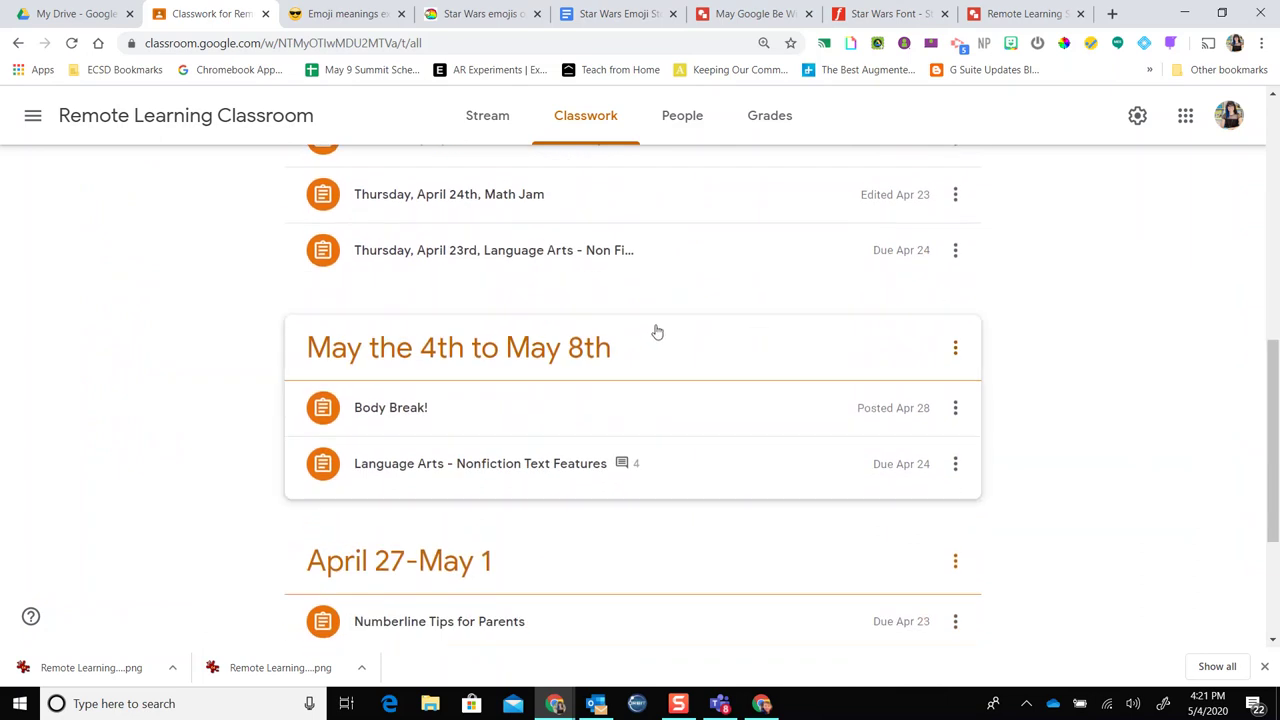
pyautogui.scroll(1, 594, 457)
pyautogui.moveTo(590, 440); pyautogui.dragTo(603, 191)
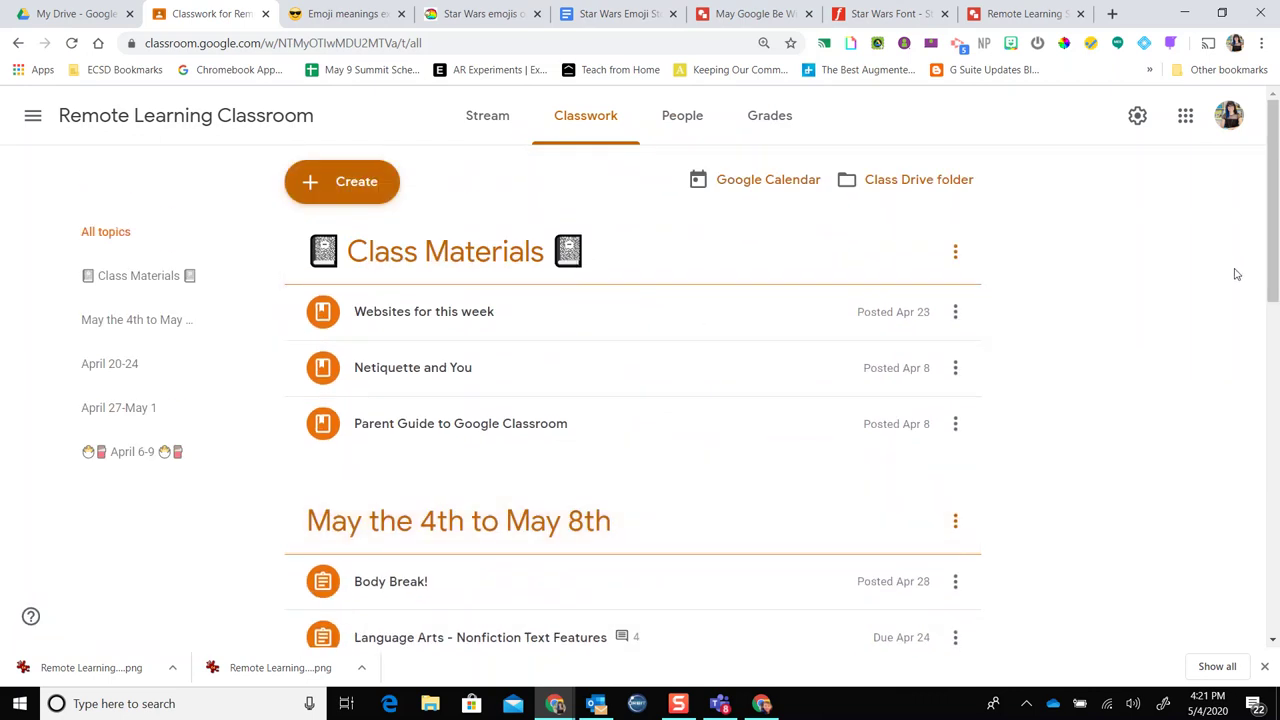
pyautogui.moveTo(1277, 236); pyautogui.dragTo(1263, 277)
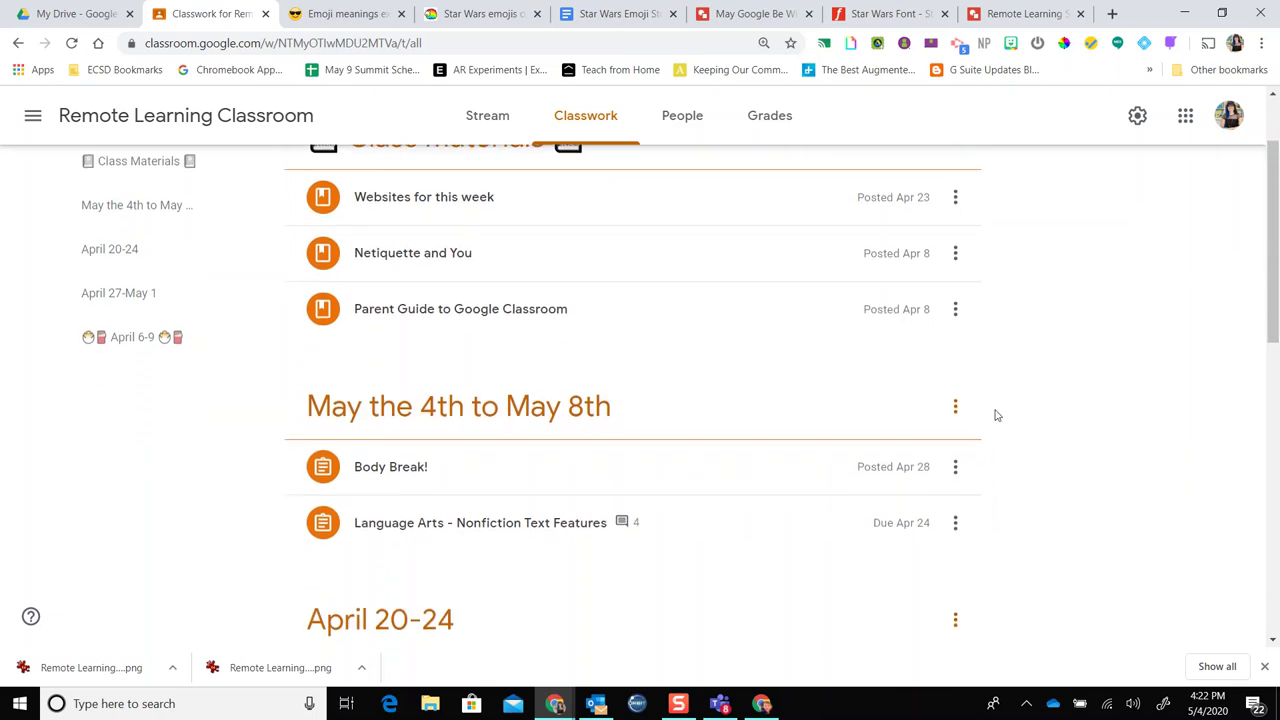
pyautogui.click(956, 410)
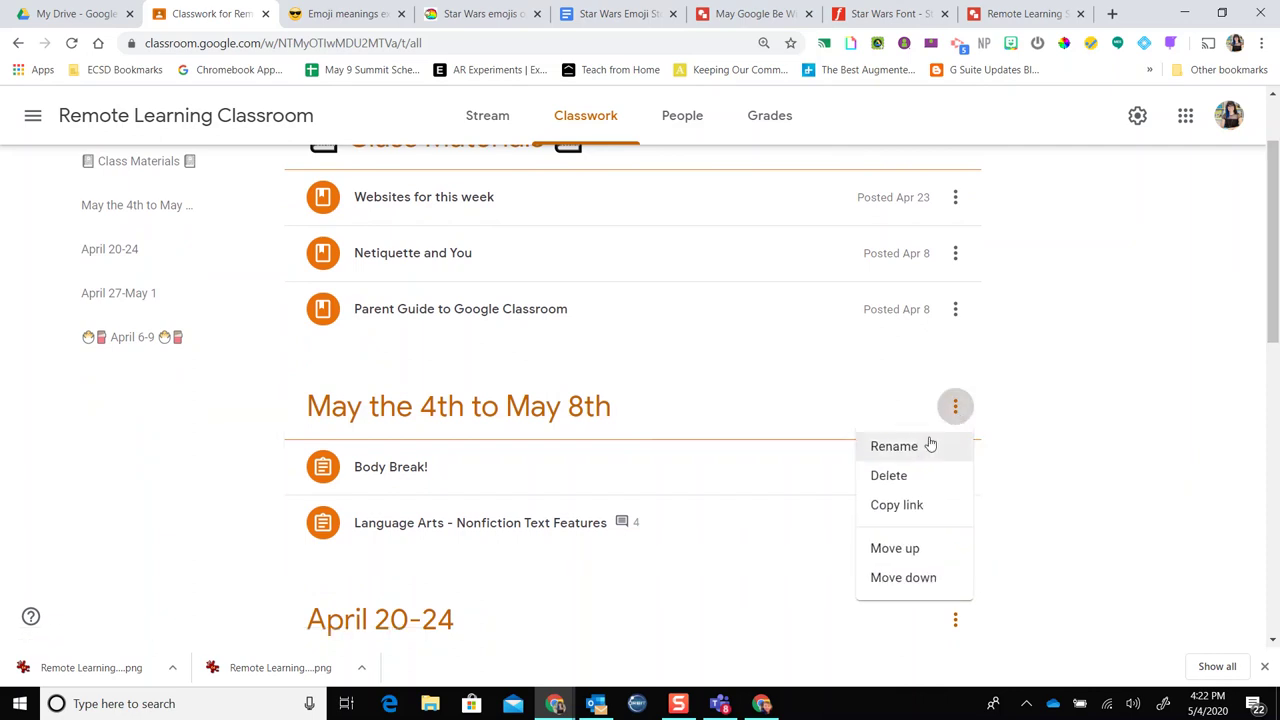
# Put a rocket emoji at the start of the 'May the 4th to May 8th' topic name
pyautogui.click(921, 442)
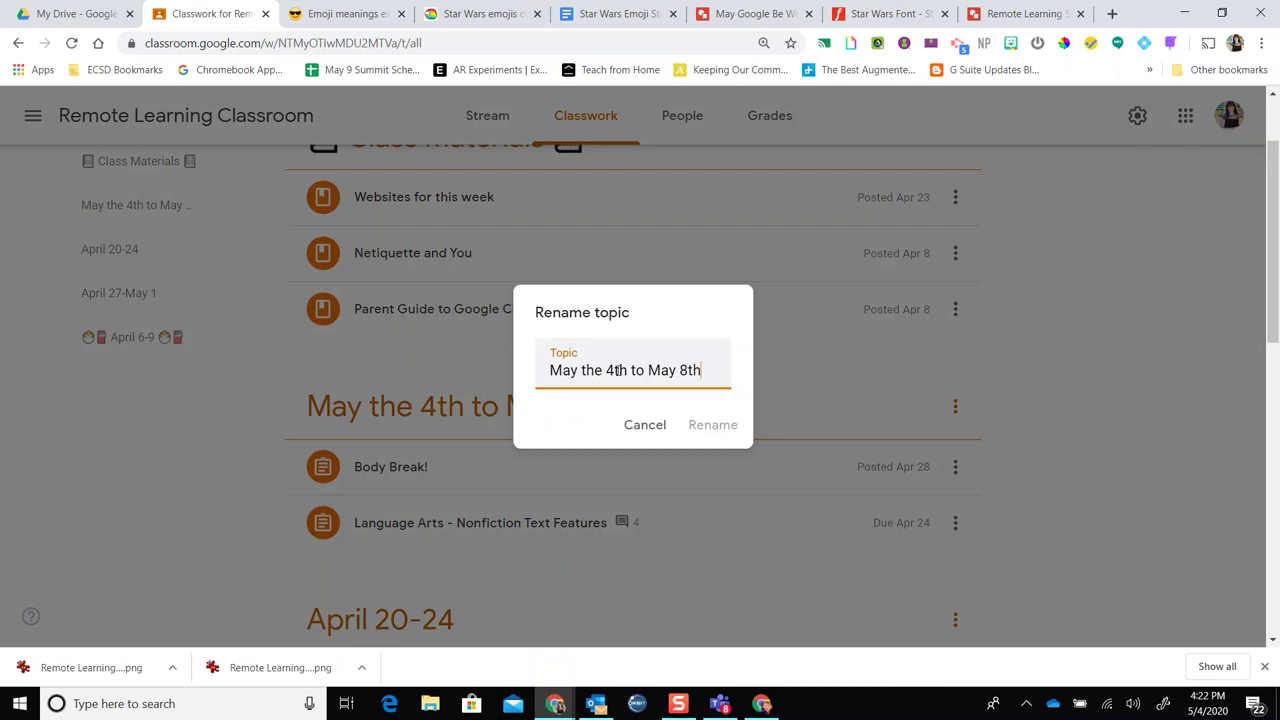
pyautogui.rightClick(546, 371)
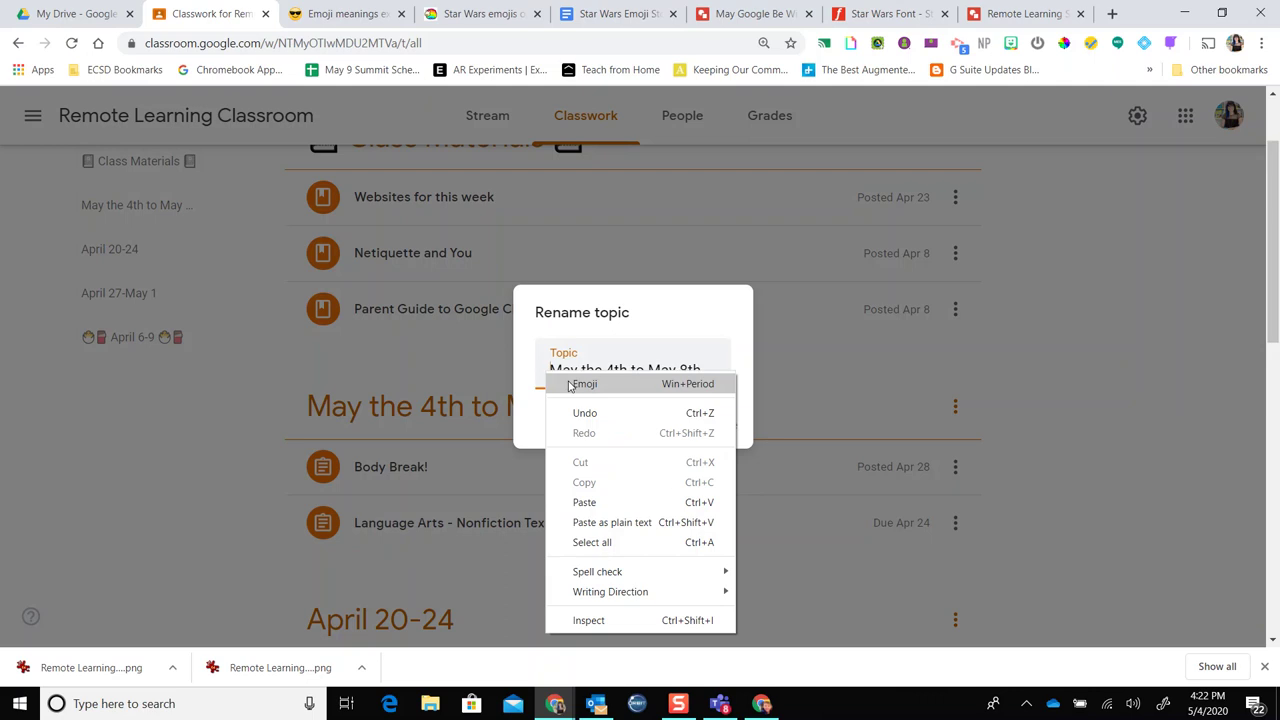
pyautogui.click(571, 385)
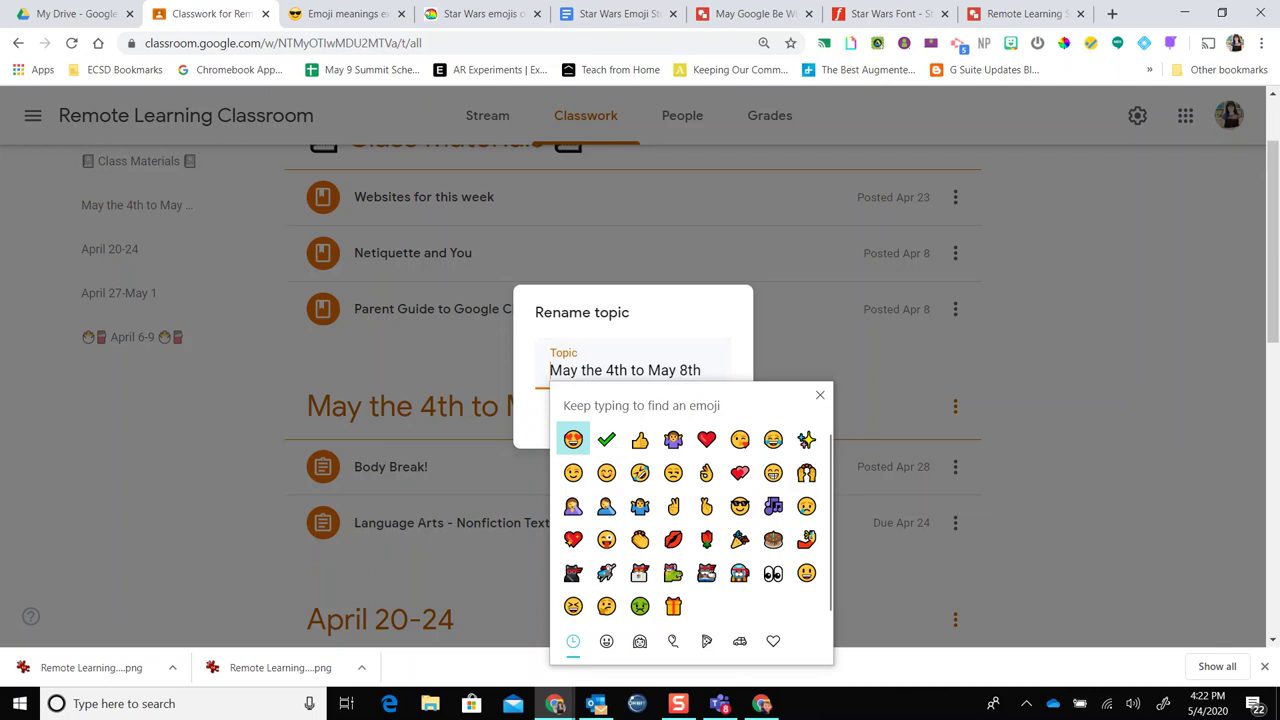
pyautogui.click(606, 572)
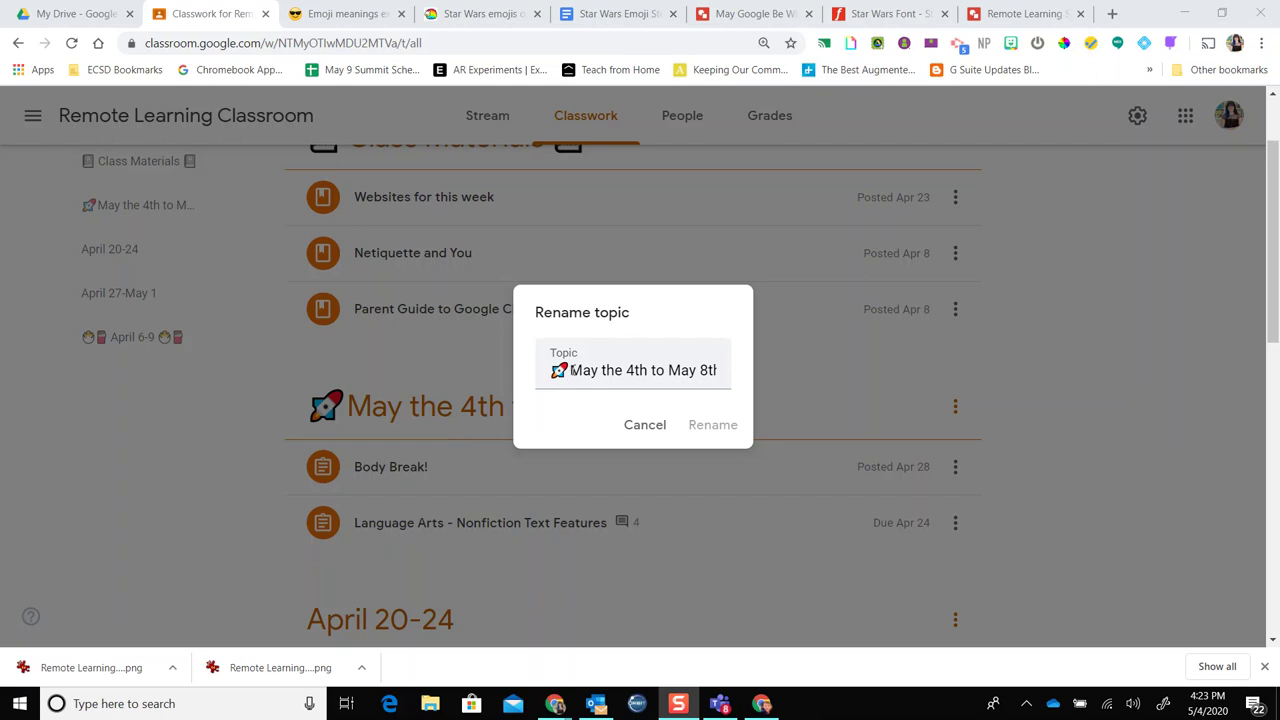
# Add a second rocket emoji at the end of the topic name and save the rename
pyautogui.click(623, 370)
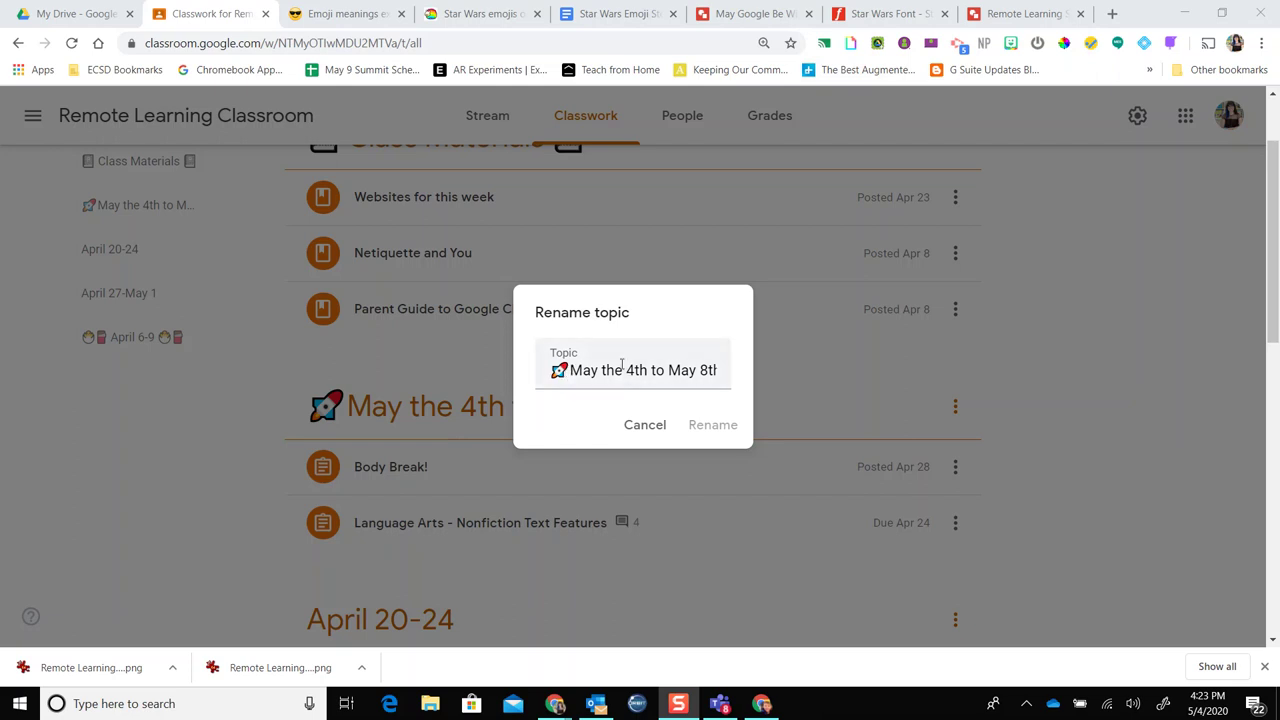
pyautogui.click(712, 371)
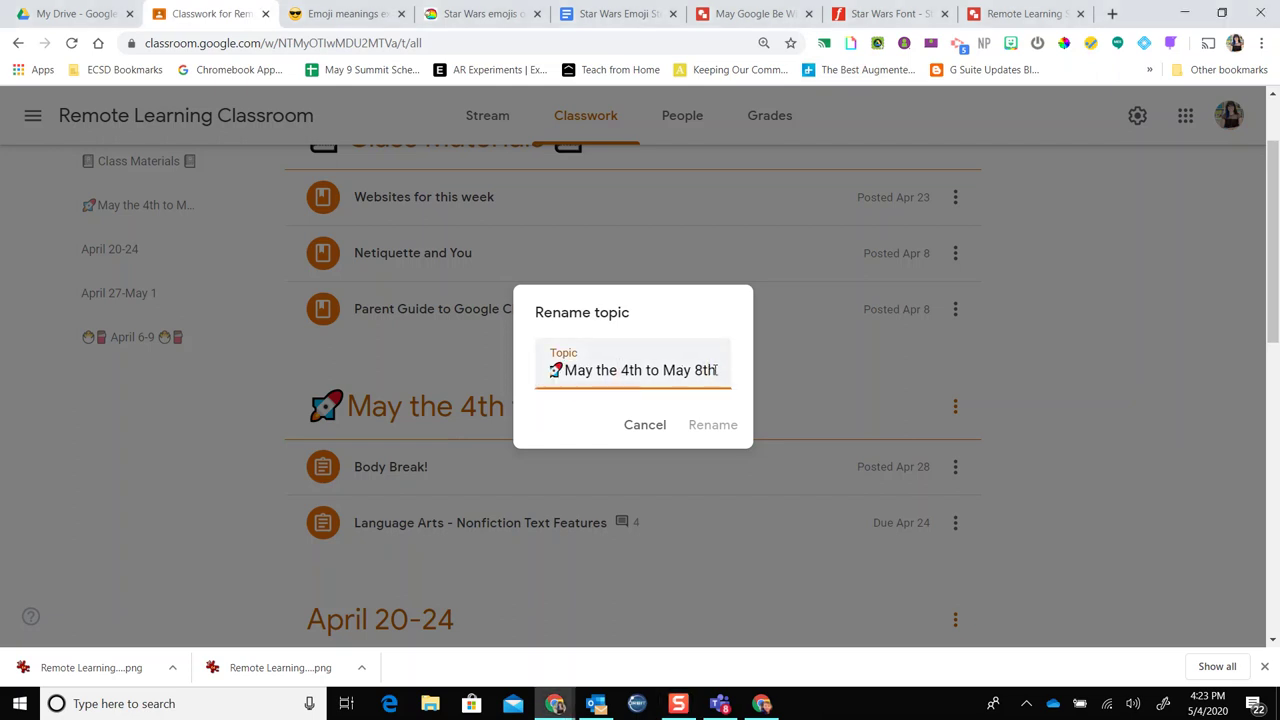
pyautogui.rightClick(714, 372)
pyautogui.click(728, 381)
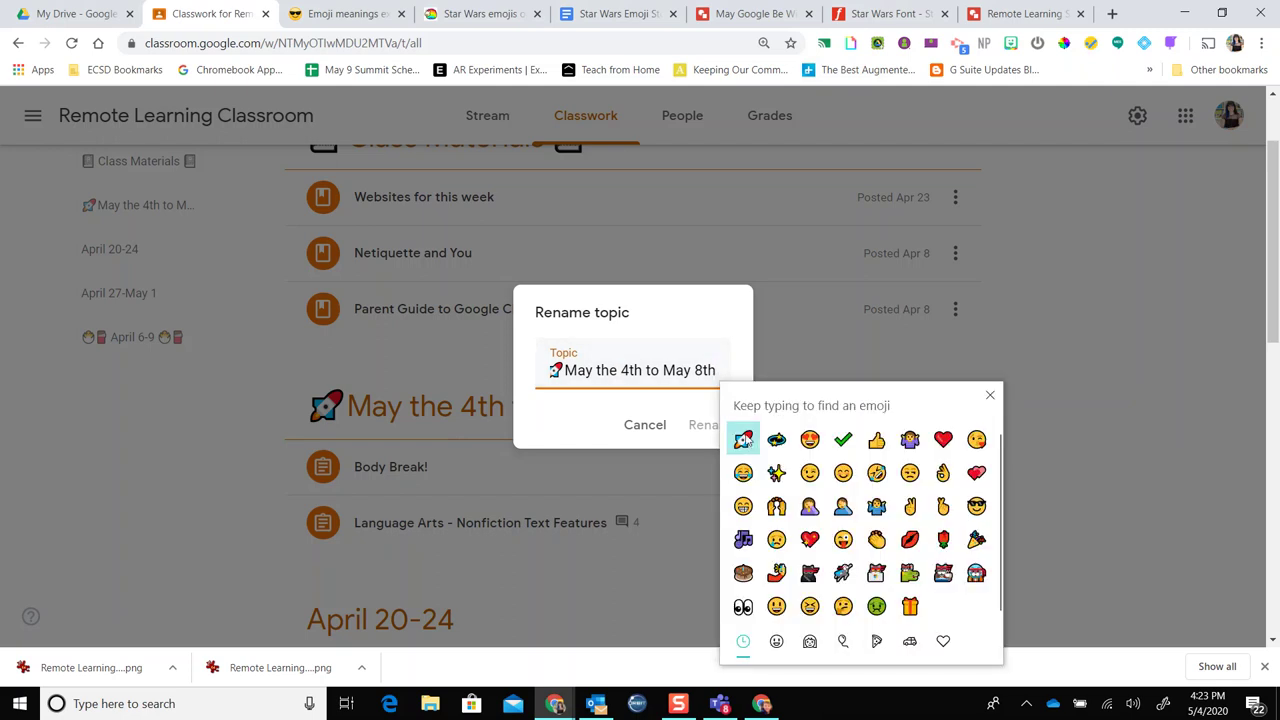
pyautogui.click(745, 441)
pyautogui.click(705, 428)
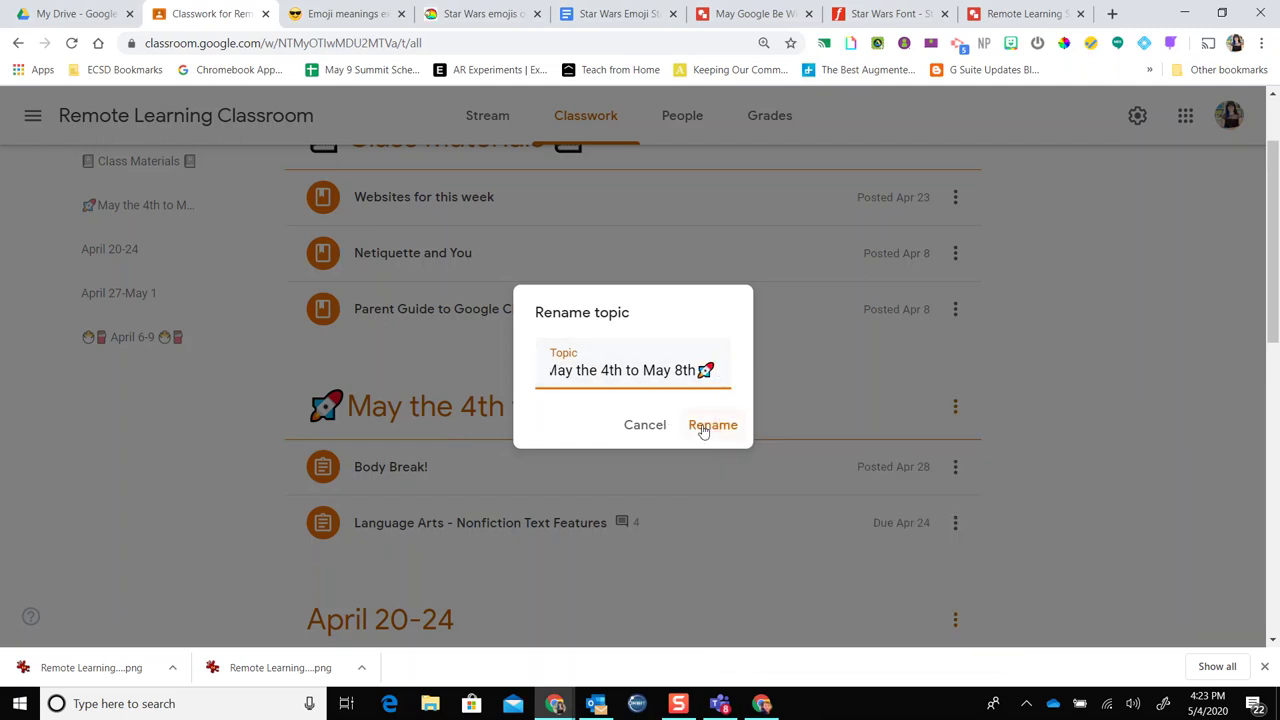
pyautogui.click(705, 428)
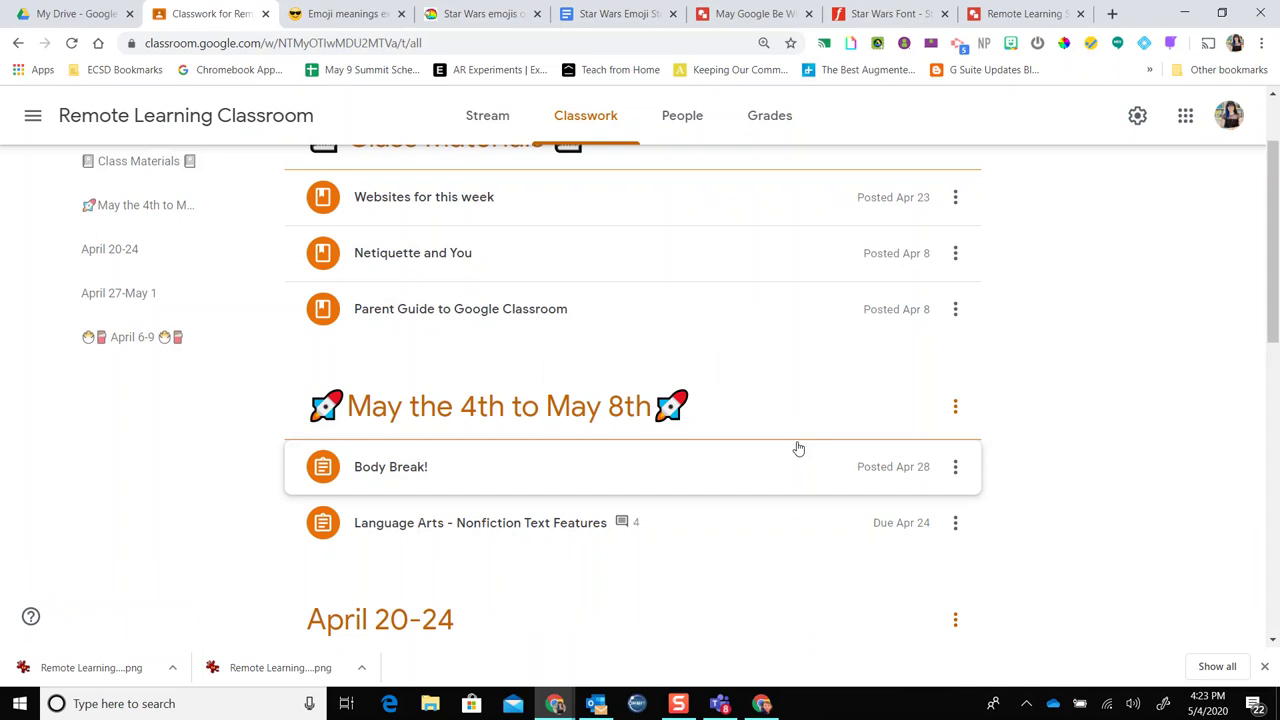